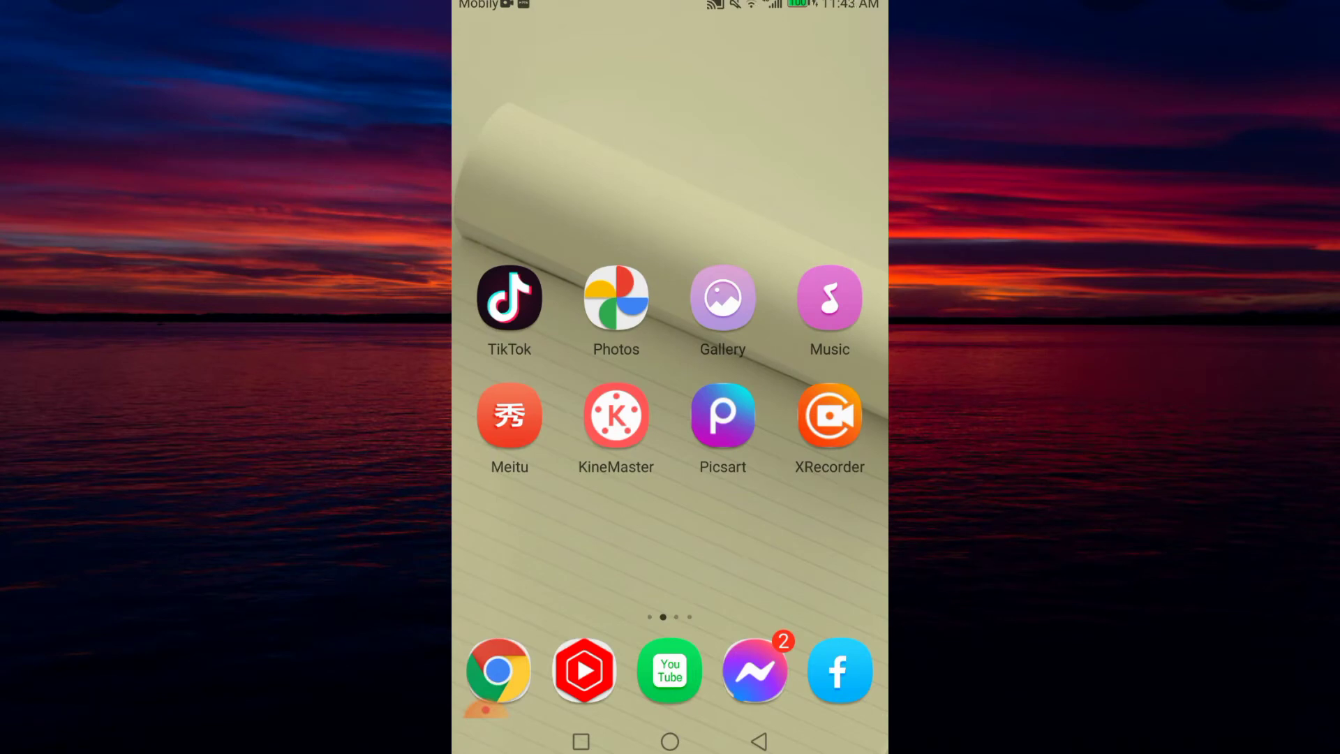
Search the Play Store for 'noti' and install the Notisave app
{"action": "left_click_drag", "start_coordinate": [802, 523], "coordinate": [523, 523]}
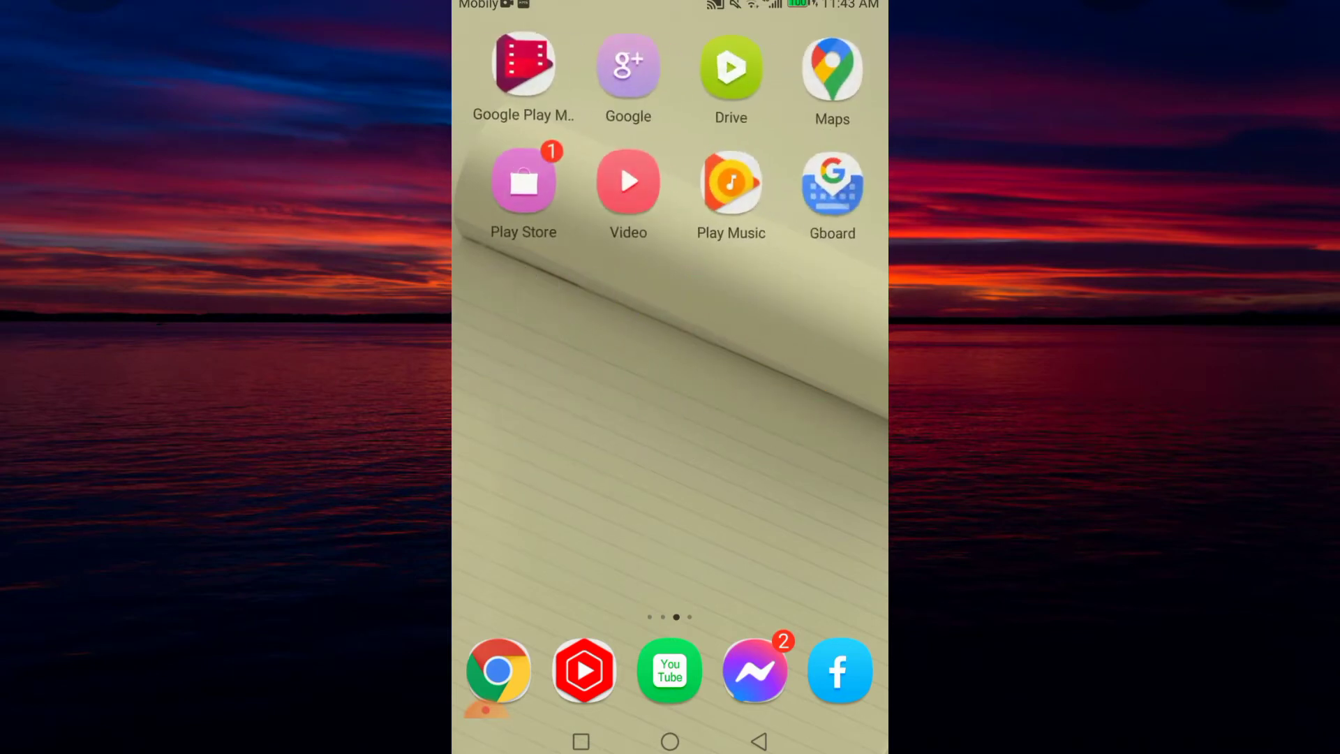
{"action": "left_click", "coordinate": [509, 180]}
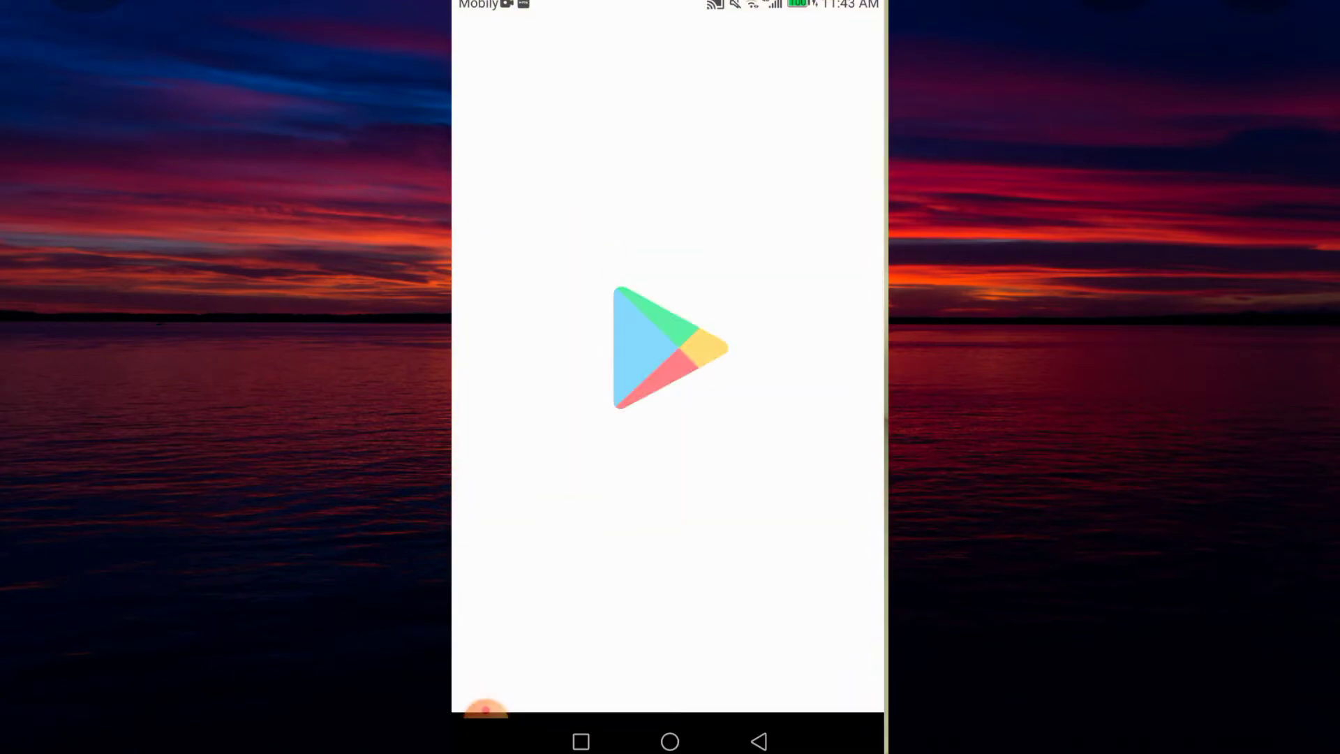
{"action": "left_click", "coordinate": [656, 46]}
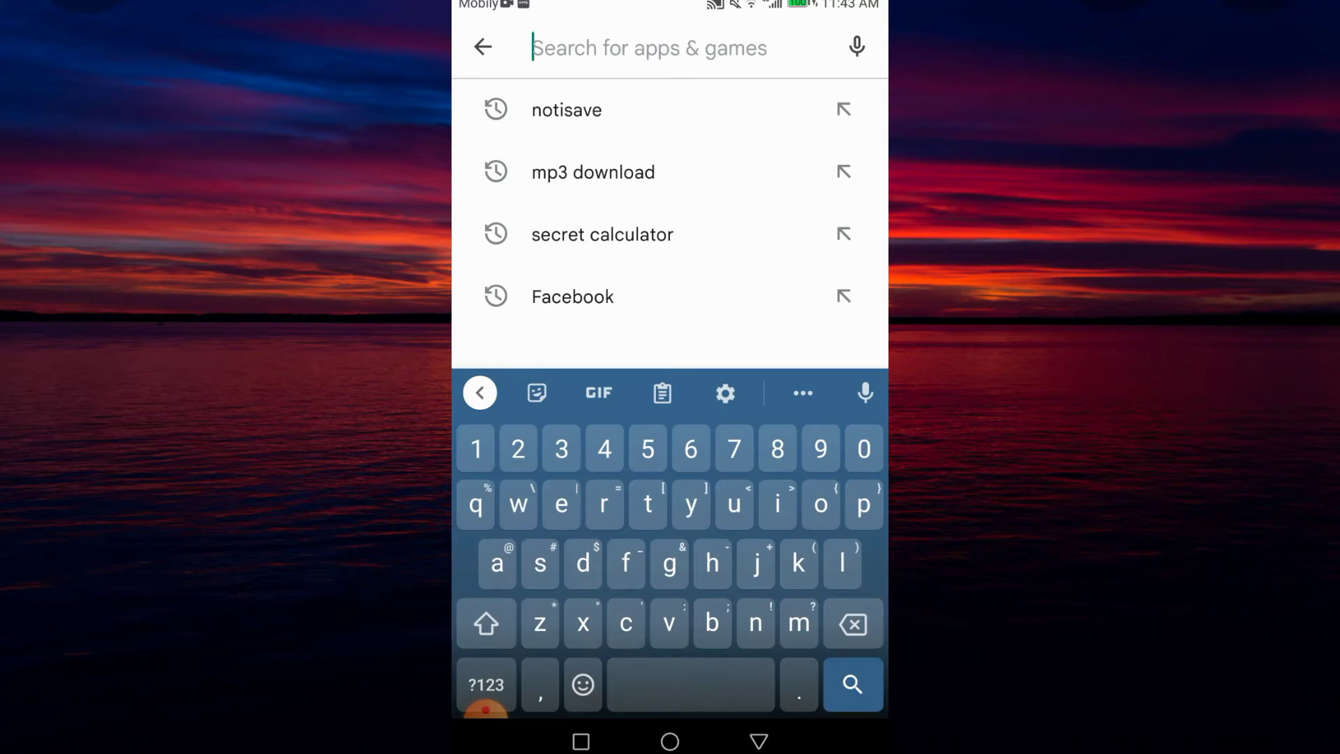
{"action": "type", "text": "noti"}
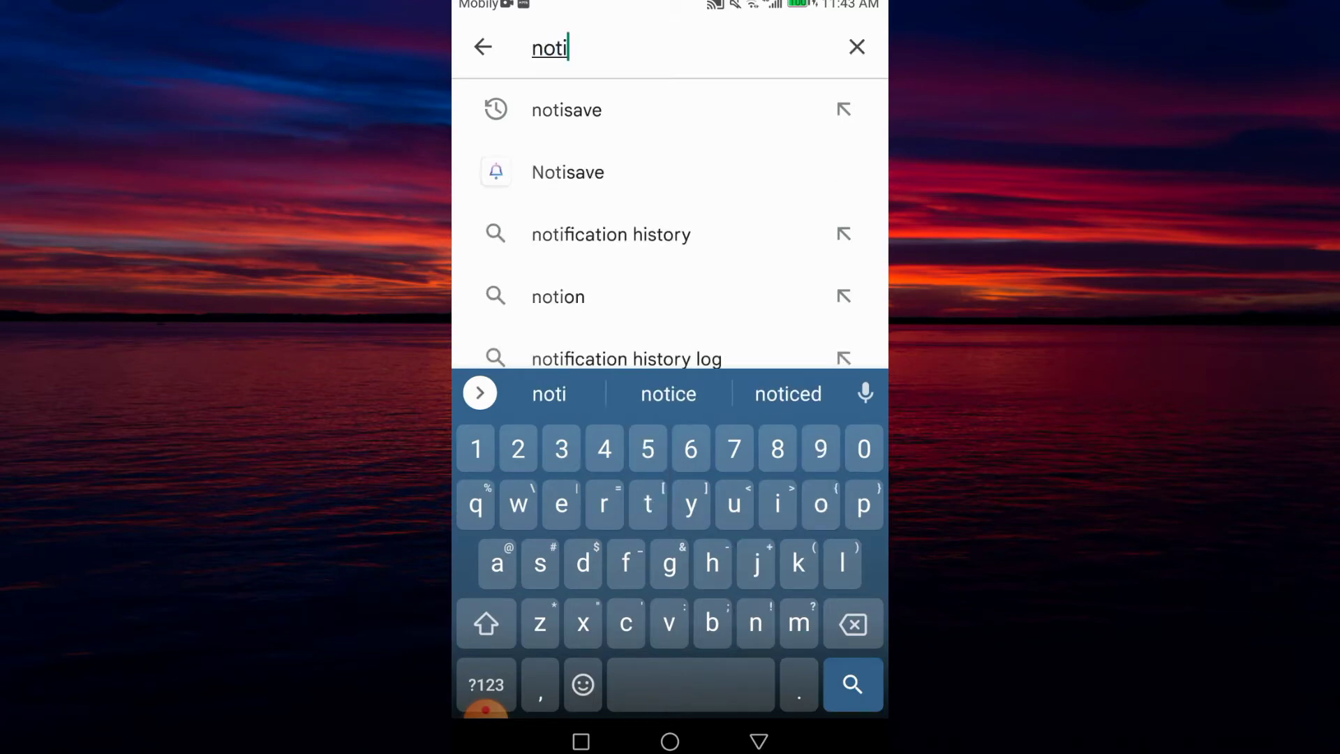
{"action": "left_click", "coordinate": [566, 110]}
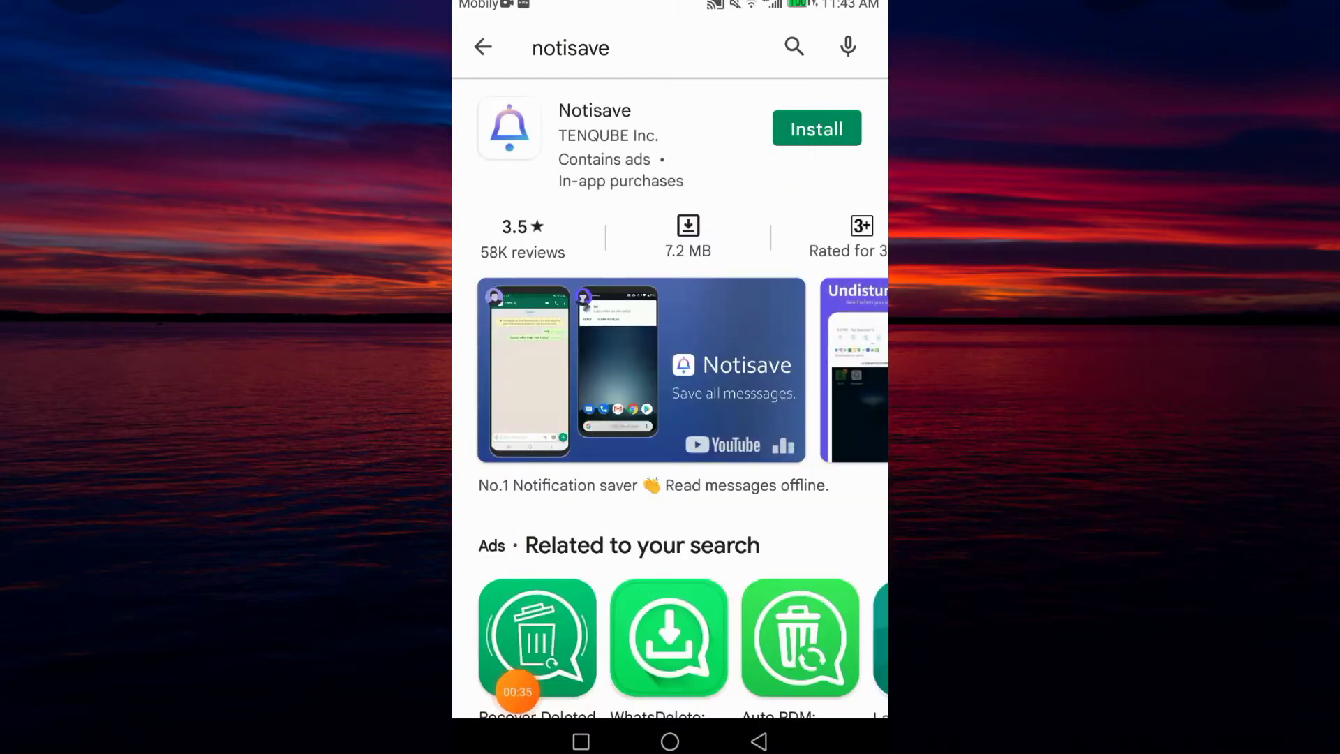
{"action": "left_click", "coordinate": [816, 128]}
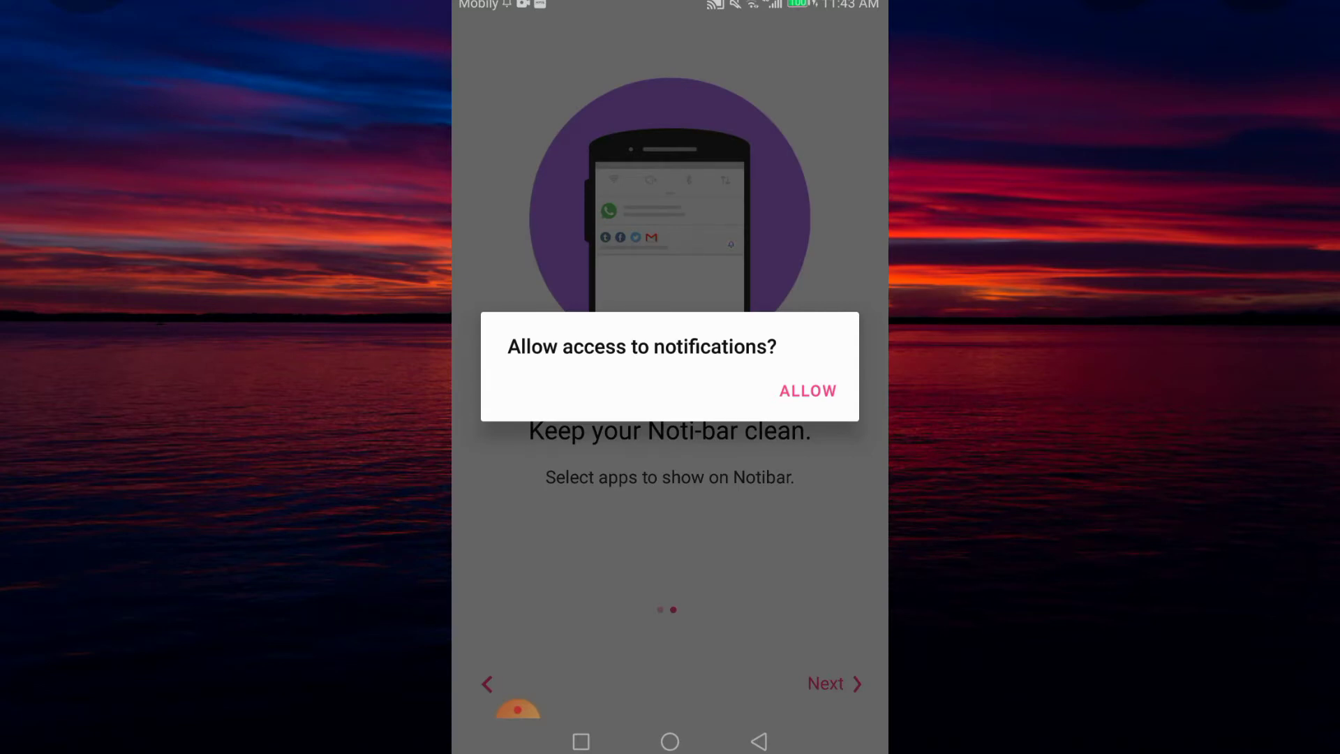
Switch on Notisave under Notification access and allow it to read all notifications
{"action": "left_click", "coordinate": [807, 390]}
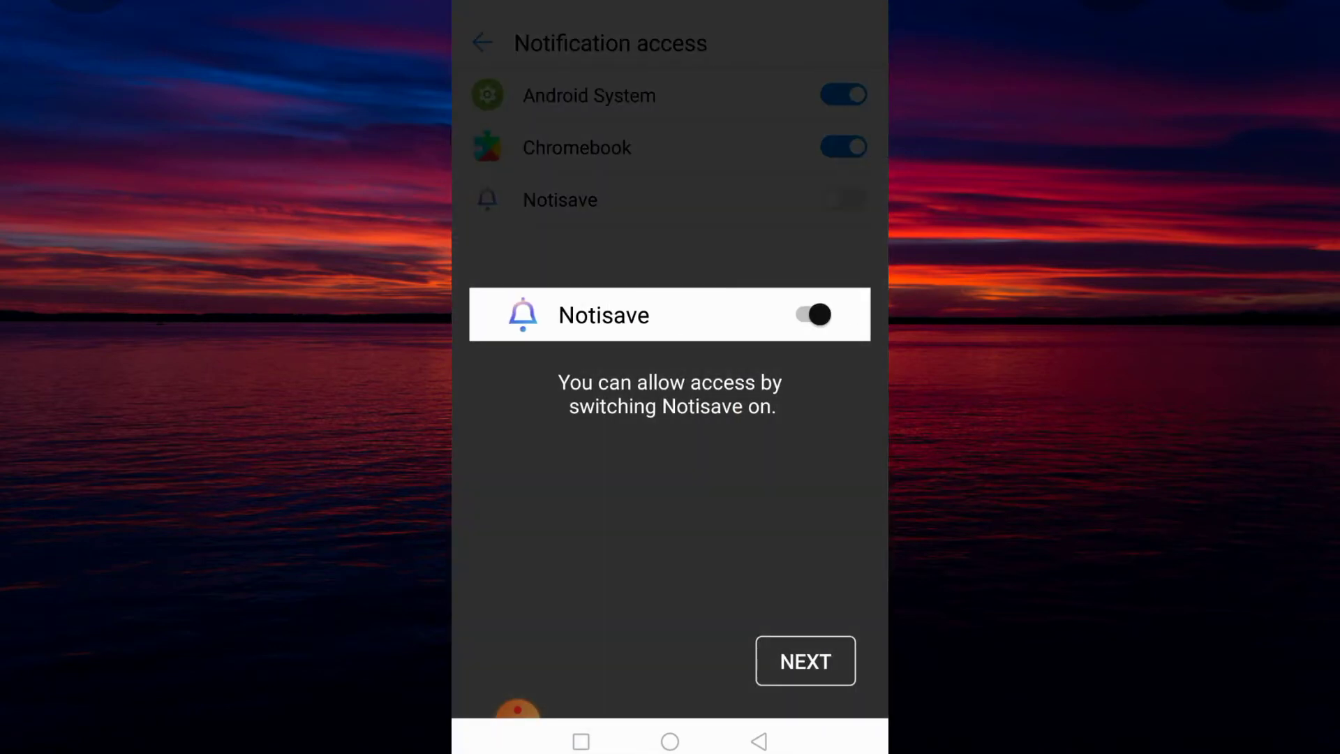
{"action": "left_click_drag", "start_coordinate": [517, 710], "coordinate": [638, 310]}
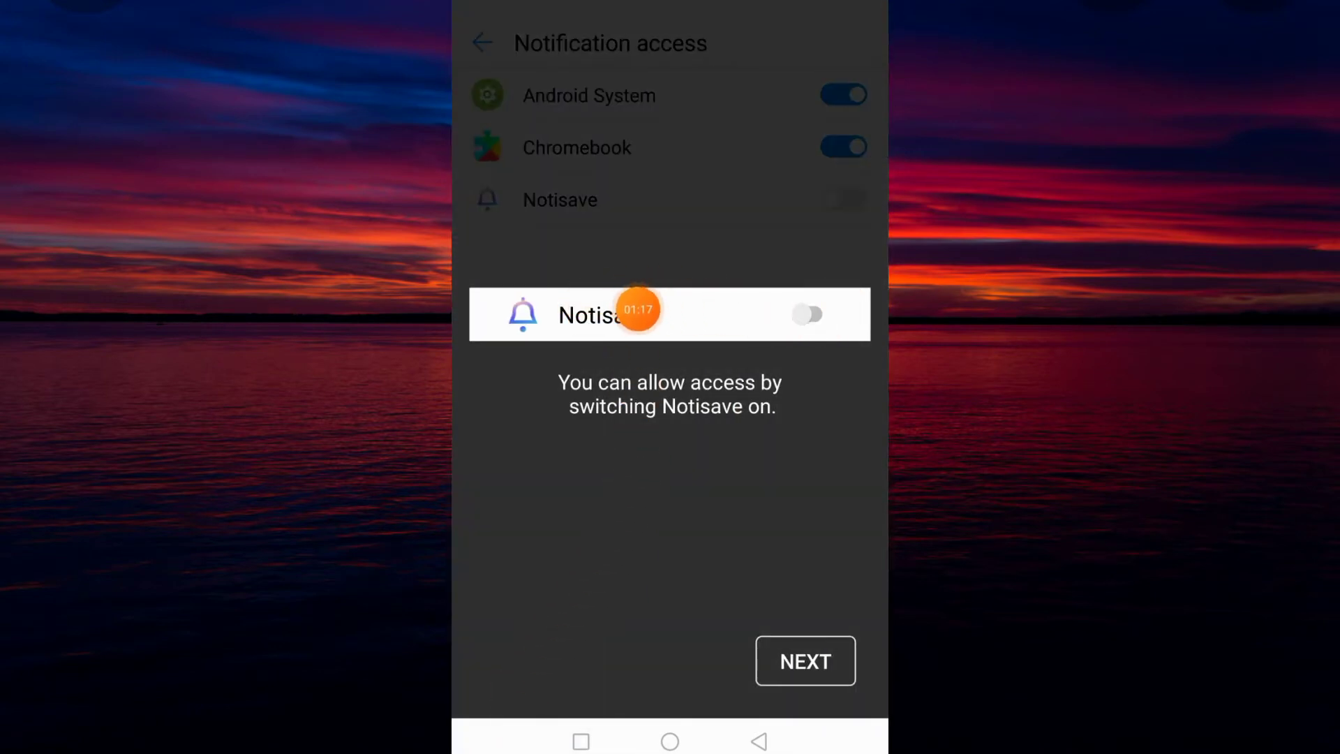
{"action": "mouse_move", "coordinate": [638, 309]}
{"action": "left_mouse_down"}
{"action": "mouse_move", "coordinate": [629, 493]}
{"action": "mouse_move", "coordinate": [501, 690]}
{"action": "left_mouse_up"}
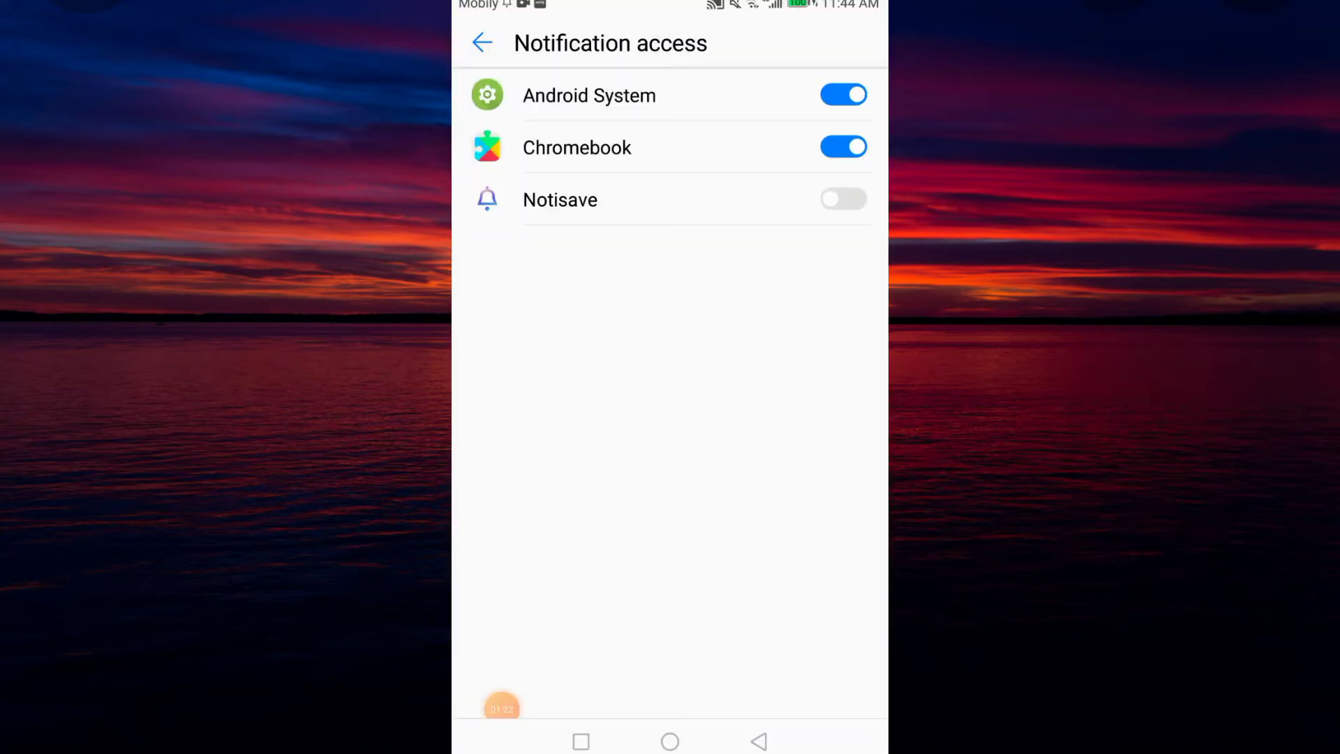
{"action": "mouse_move", "coordinate": [501, 708]}
{"action": "left_mouse_down"}
{"action": "mouse_move", "coordinate": [854, 190]}
{"action": "mouse_move", "coordinate": [538, 559]}
{"action": "mouse_move", "coordinate": [493, 691]}
{"action": "left_mouse_up"}
{"action": "left_click", "coordinate": [844, 199]}
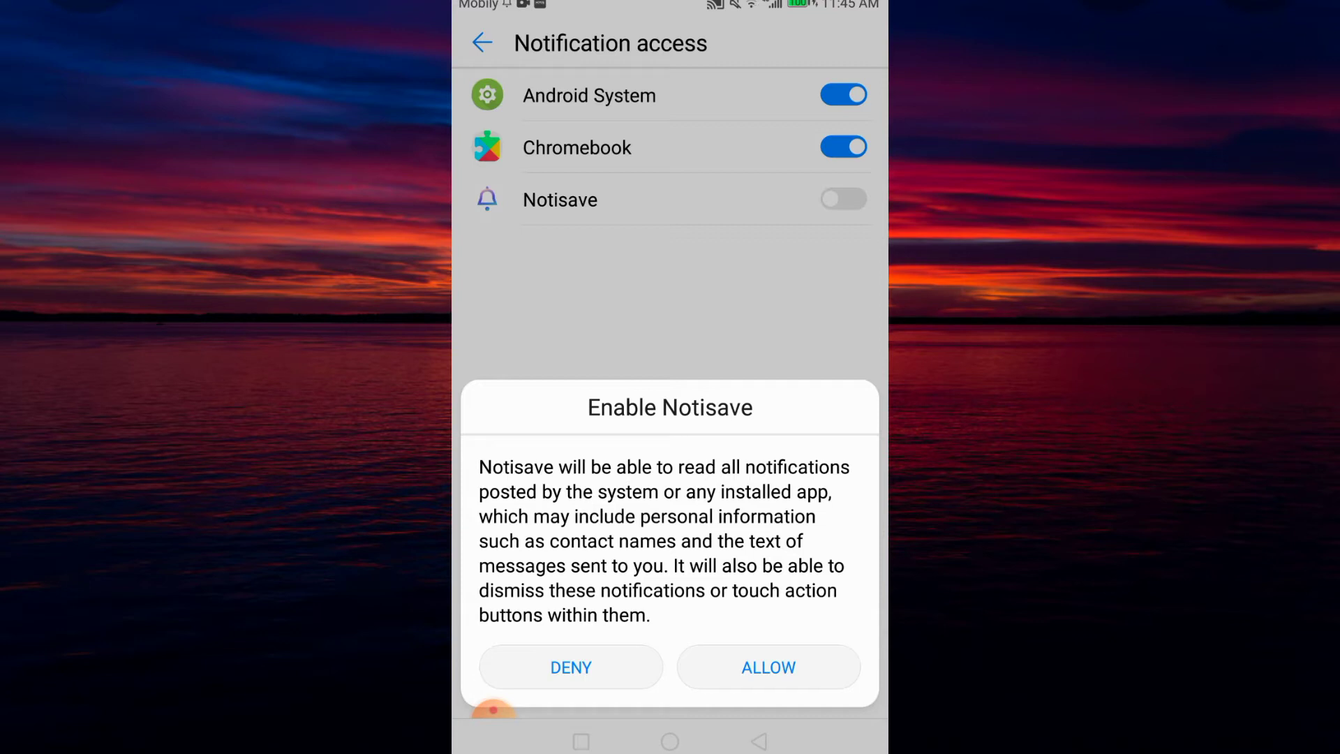
{"action": "left_click", "coordinate": [768, 667]}
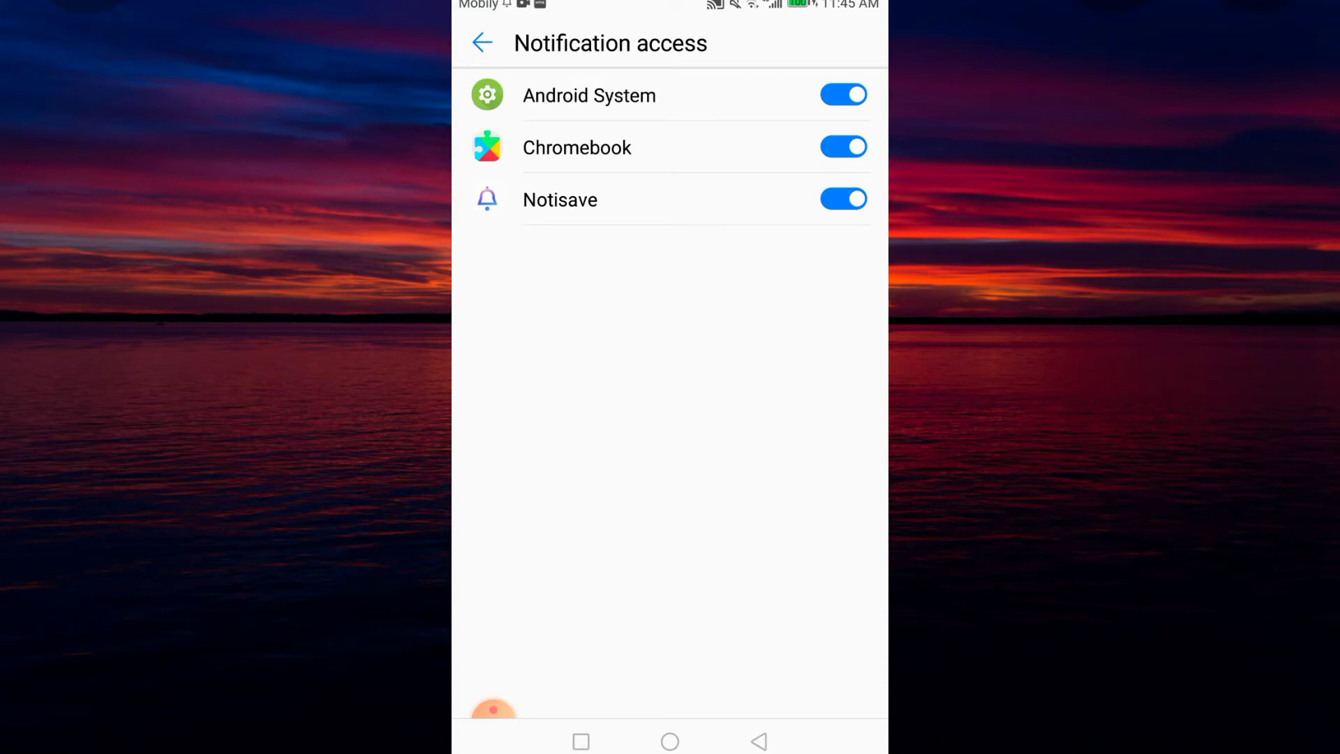
Allow Notisave photo, media and file access and enable Messenger in its blocking list
{"action": "left_click", "coordinate": [758, 741]}
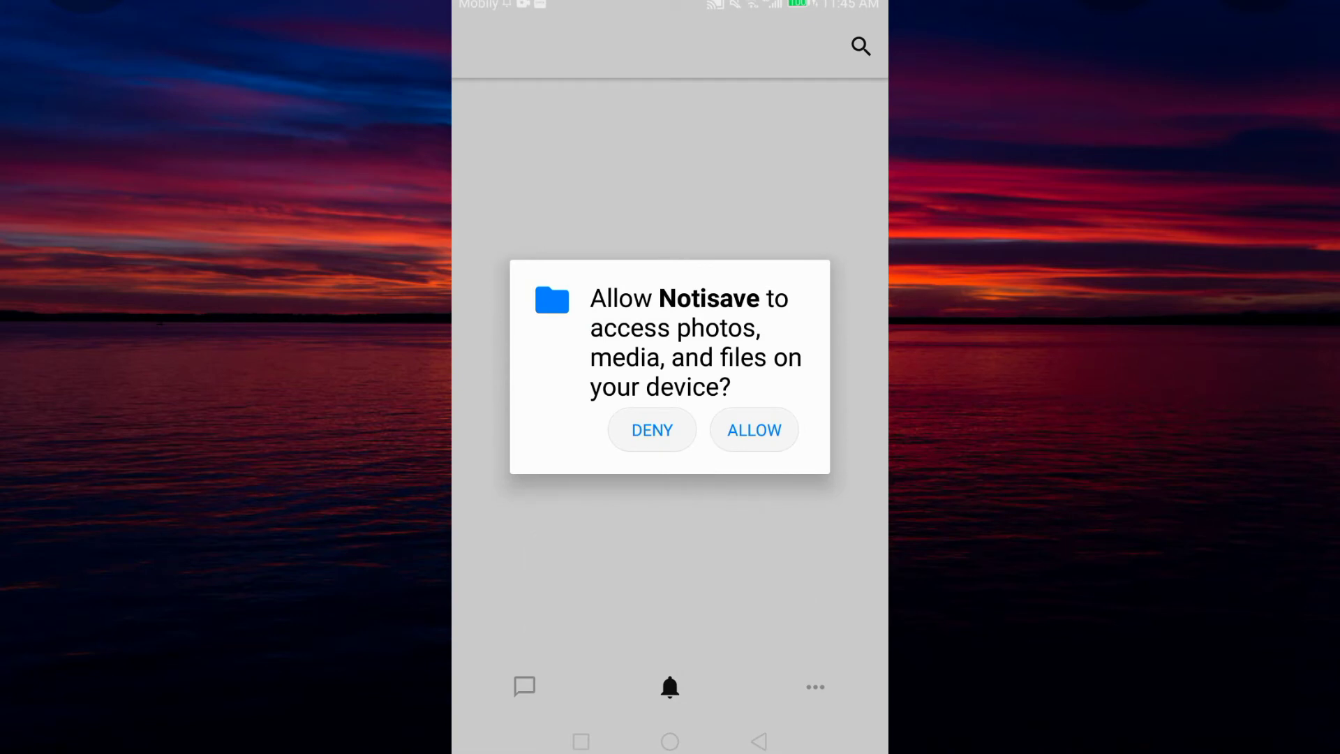
{"action": "left_click", "coordinate": [754, 430]}
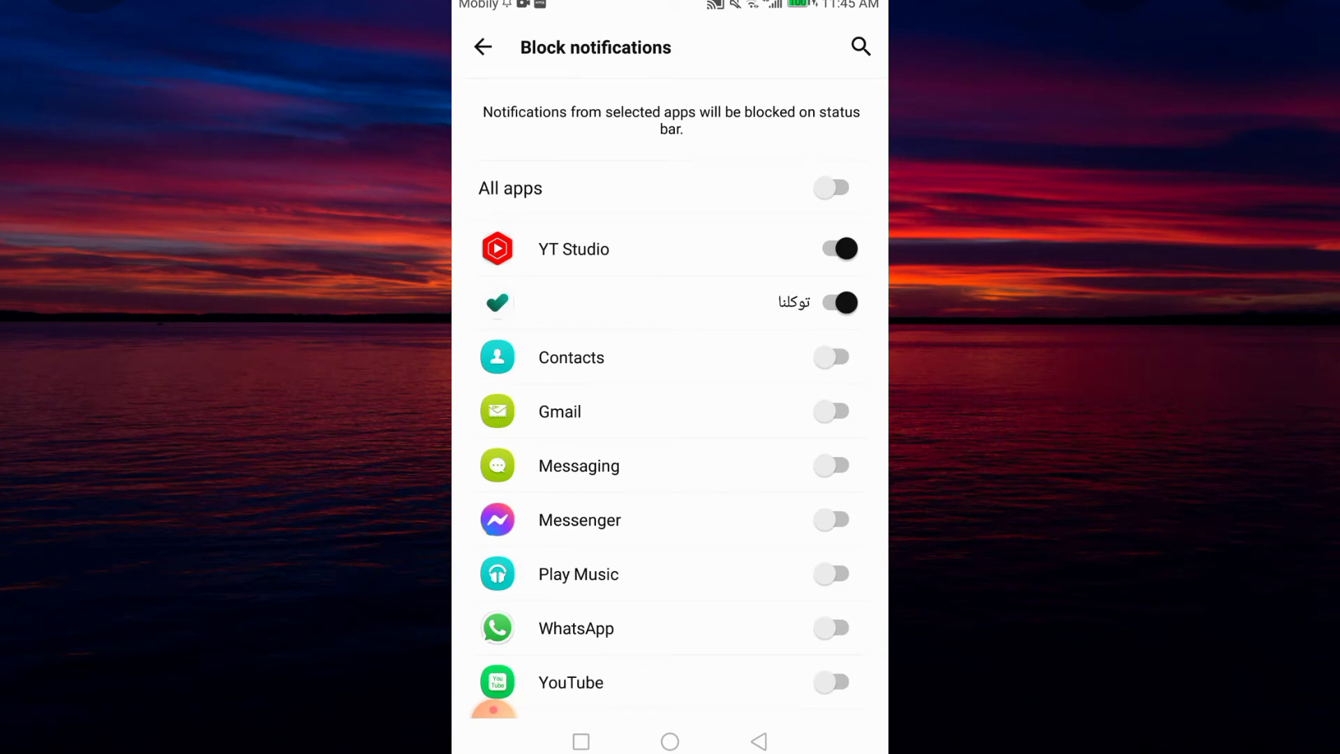
{"action": "mouse_move", "coordinate": [494, 706]}
{"action": "left_mouse_down"}
{"action": "mouse_move", "coordinate": [844, 496]}
{"action": "mouse_move", "coordinate": [515, 691]}
{"action": "left_mouse_up"}
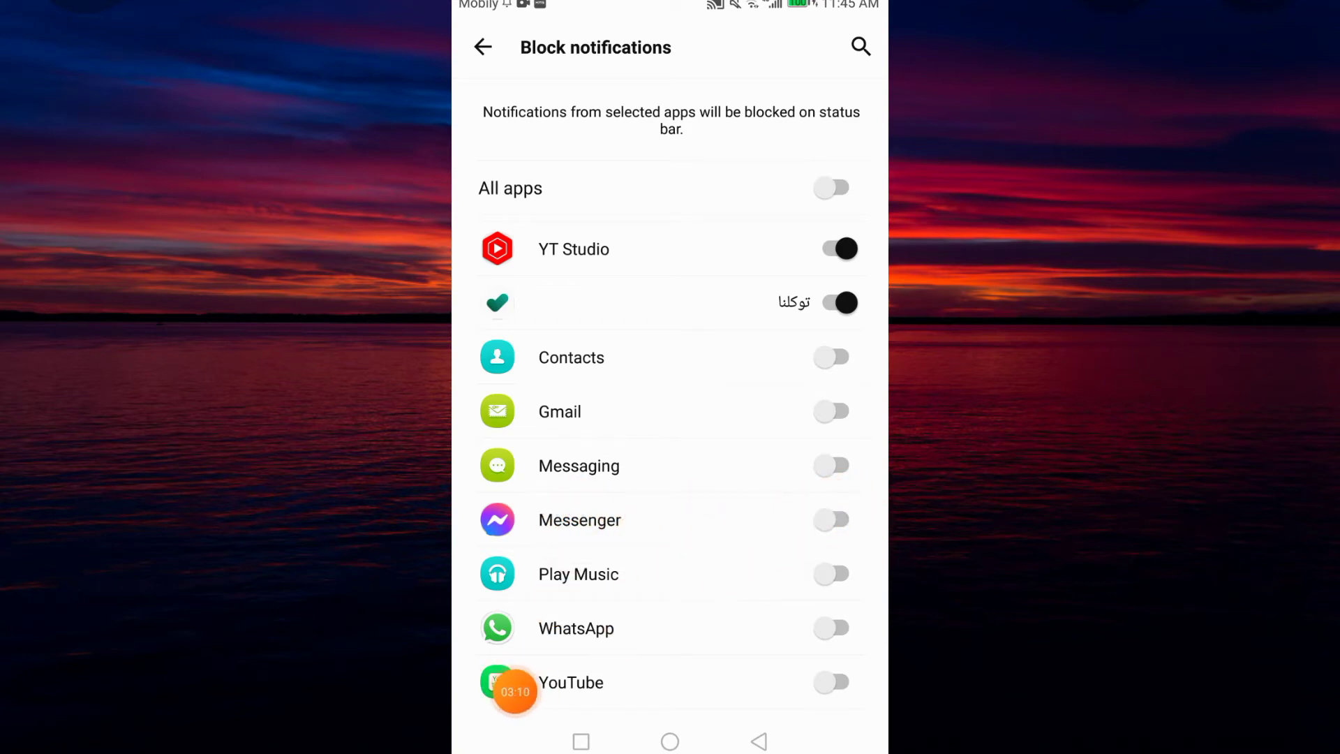
{"action": "left_click", "coordinate": [833, 519]}
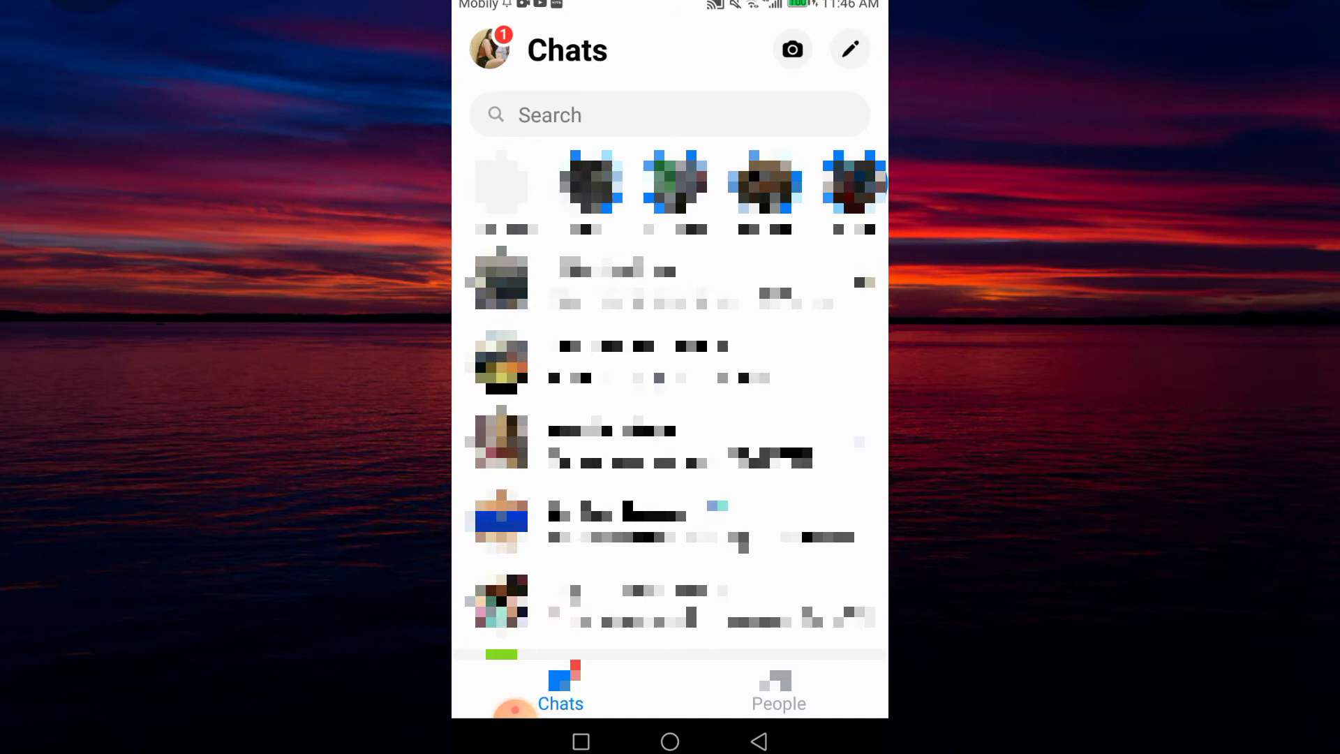
Send 'Hello dear ☺' in the Messenger conversation
{"action": "left_click", "coordinate": [550, 115]}
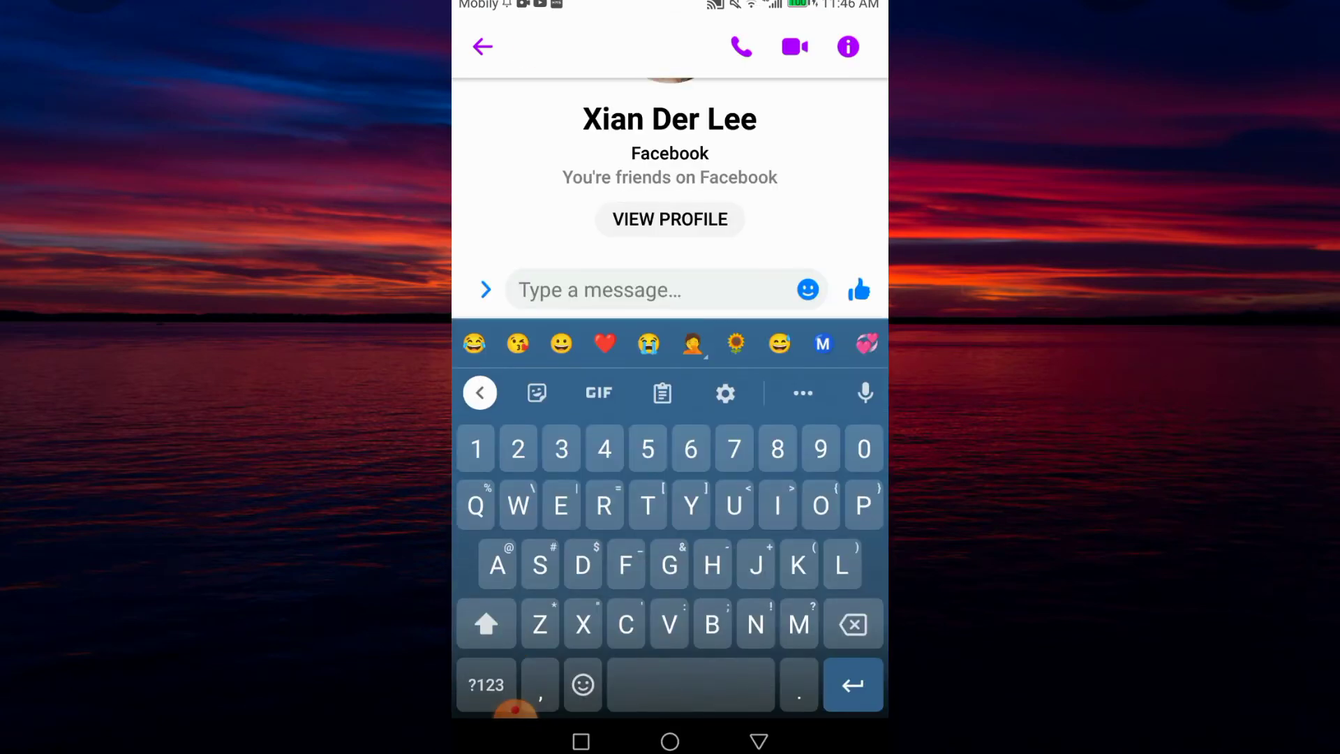
{"action": "type", "text": "Hell"}
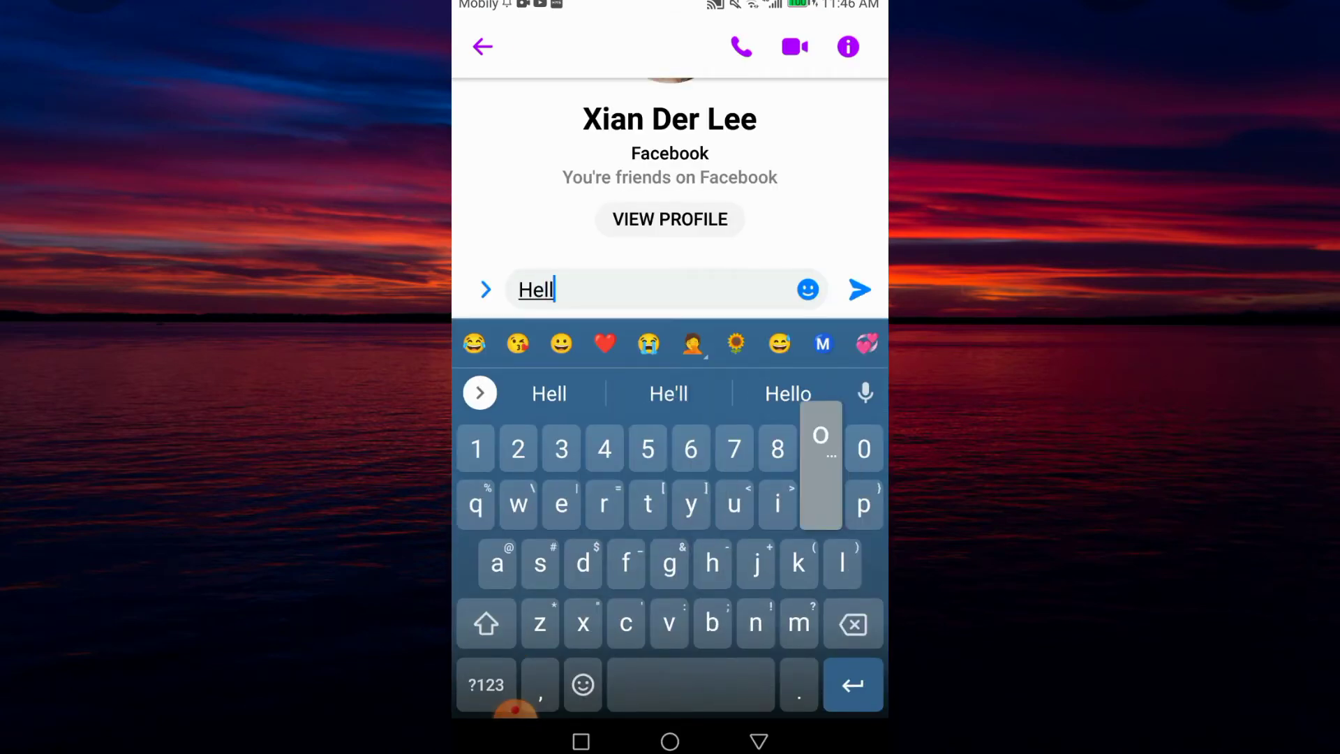
{"action": "type", "text": "o dear"}
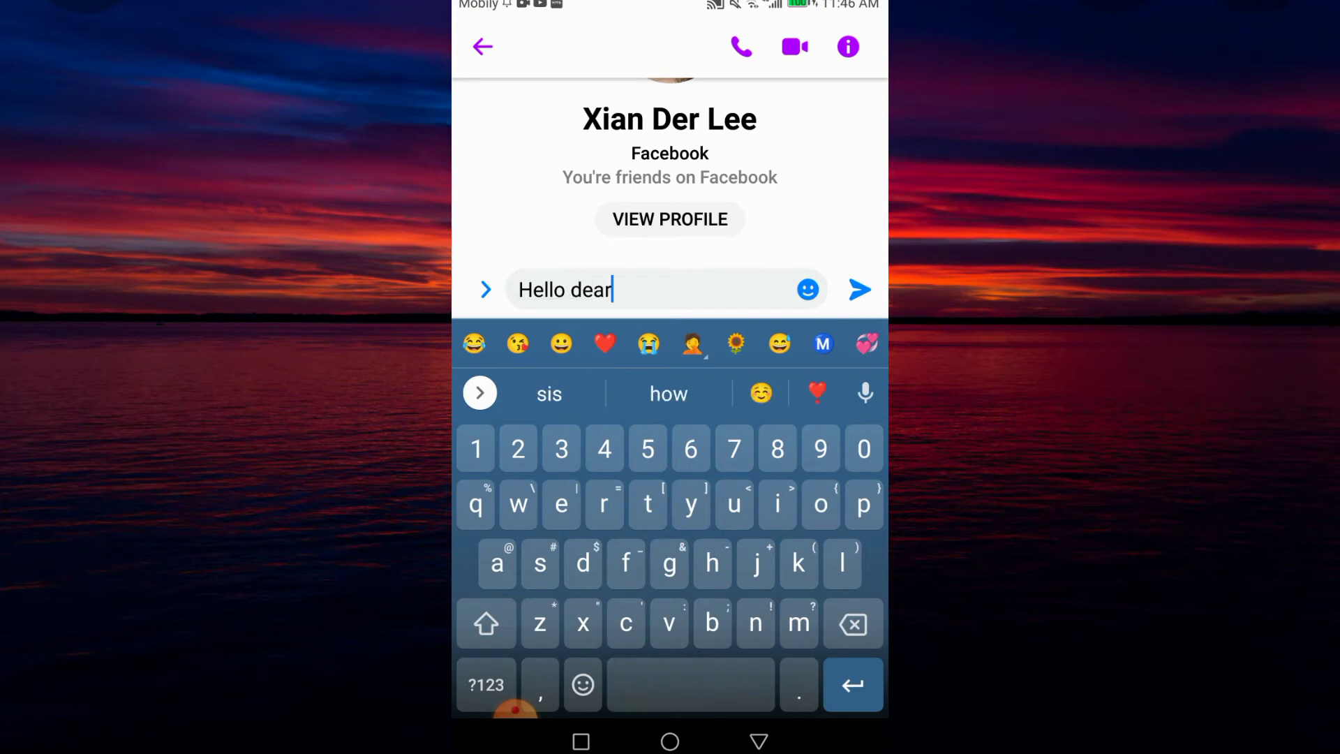
{"action": "type", "text": " ☺"}
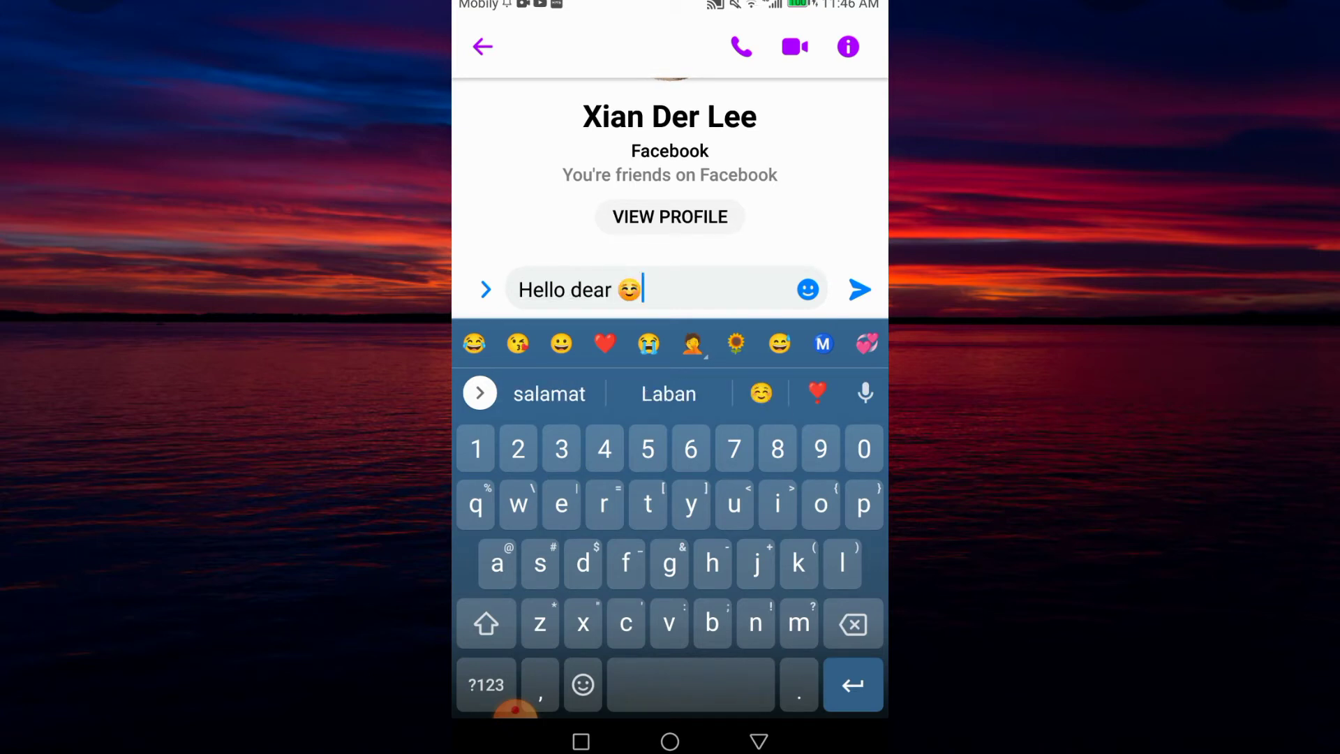
{"action": "left_click", "coordinate": [860, 289]}
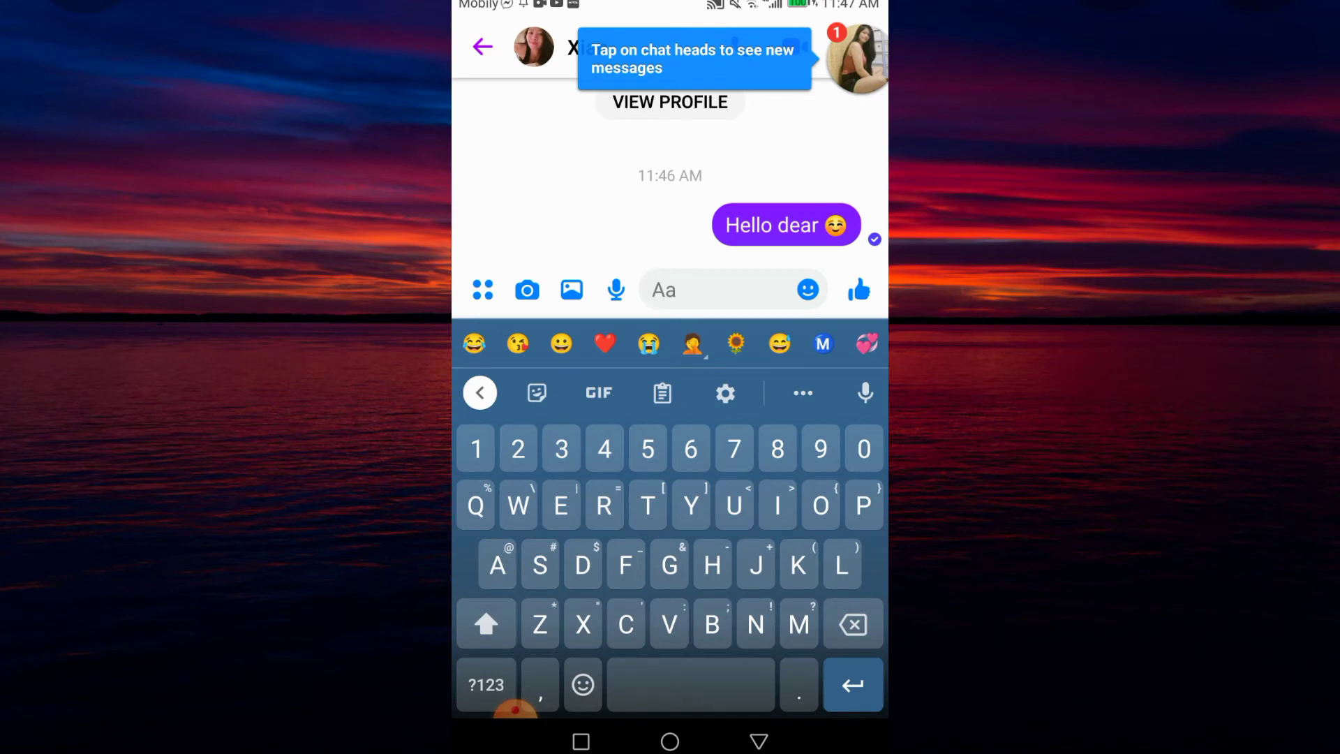
Send 'How are you 😘' as the follow-up message
{"action": "mouse_move", "coordinate": [857, 60]}
{"action": "left_mouse_down"}
{"action": "mouse_move", "coordinate": [696, 455]}
{"action": "mouse_move", "coordinate": [670, 663]}
{"action": "left_mouse_up"}
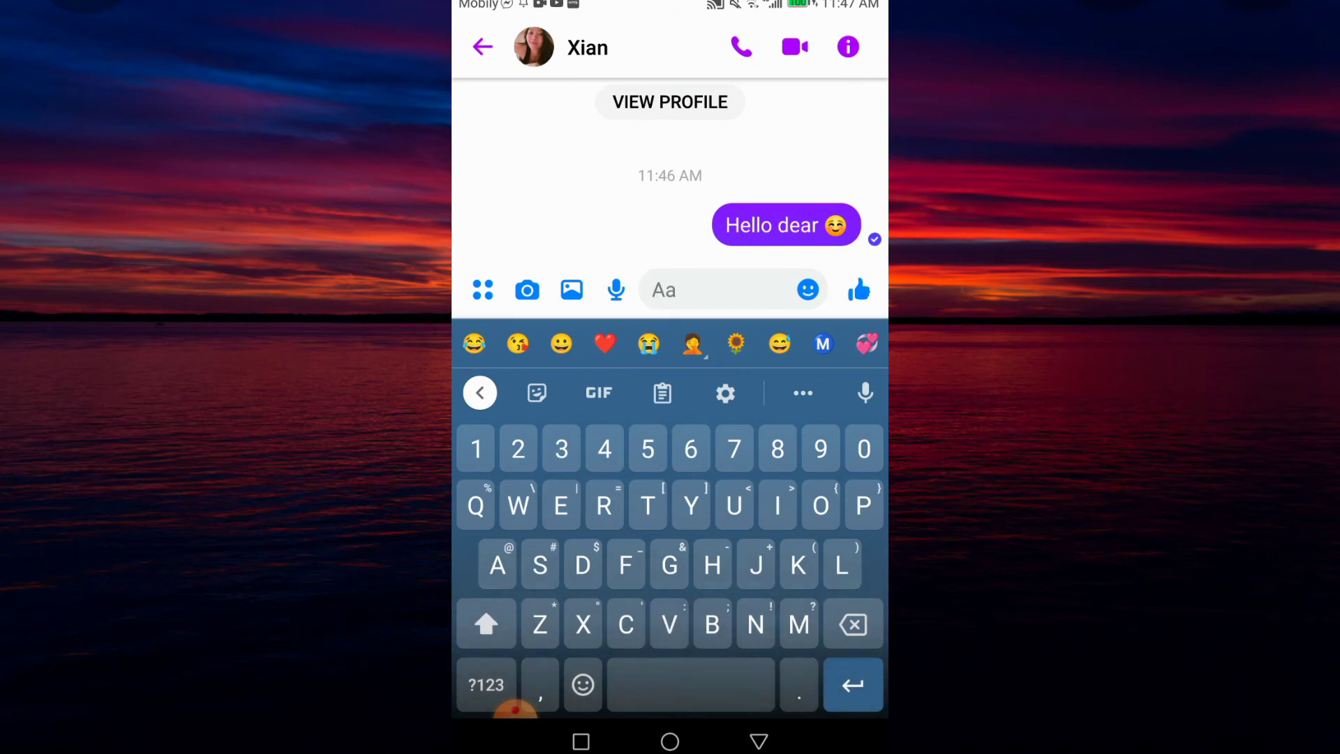
{"action": "type", "text": "Ho"}
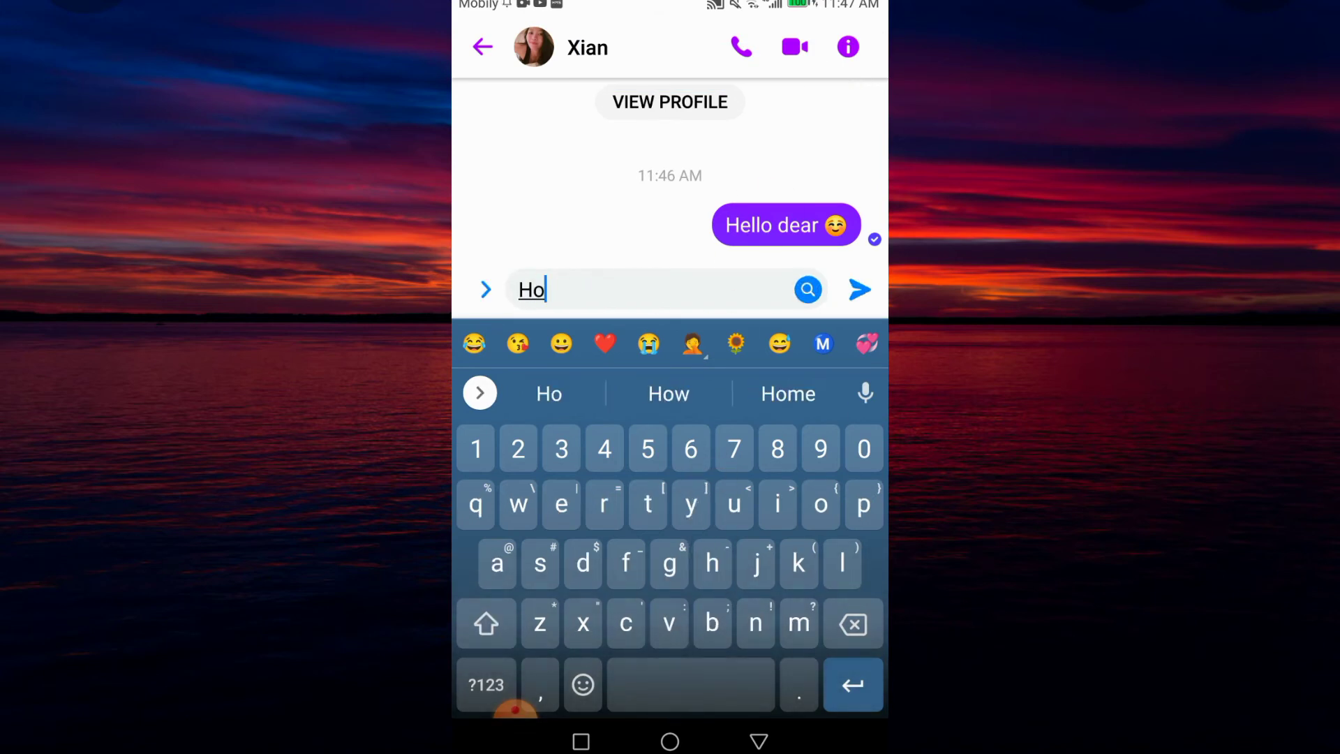
{"action": "type", "text": "w ar"}
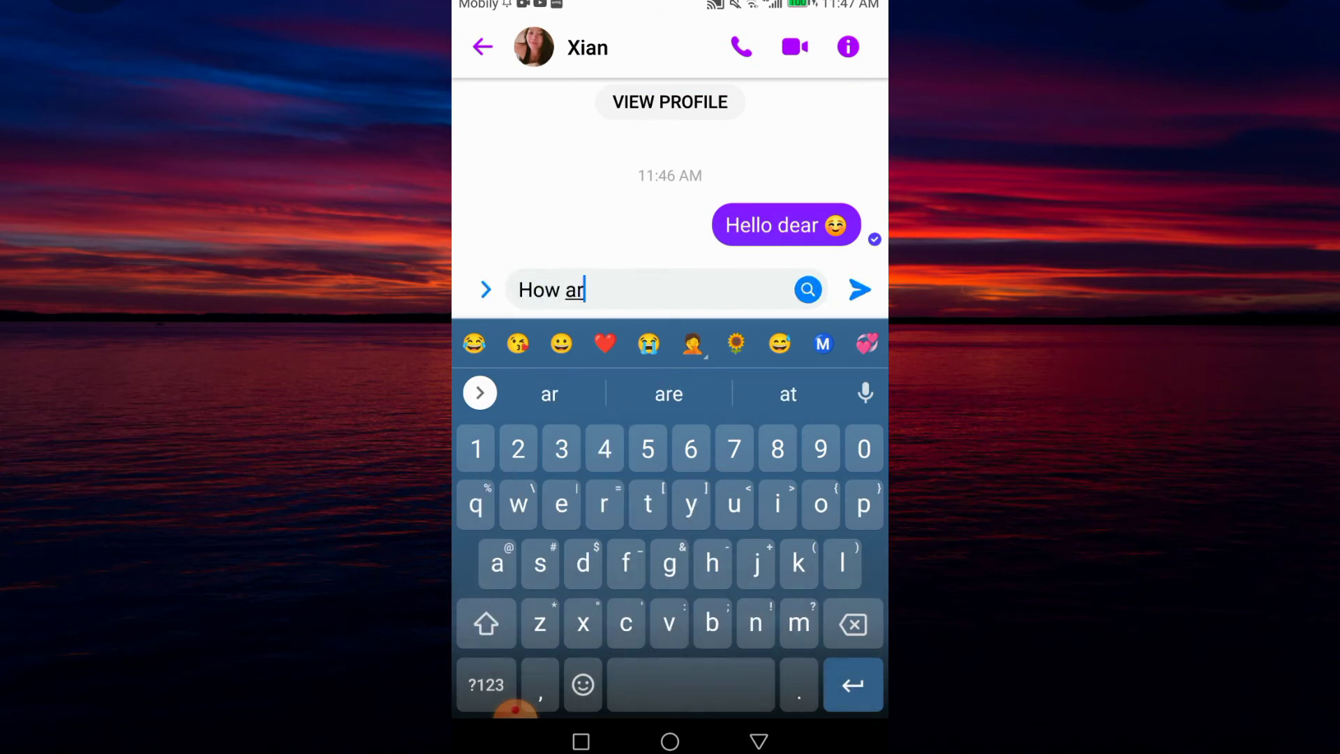
{"action": "type", "text": "e you "}
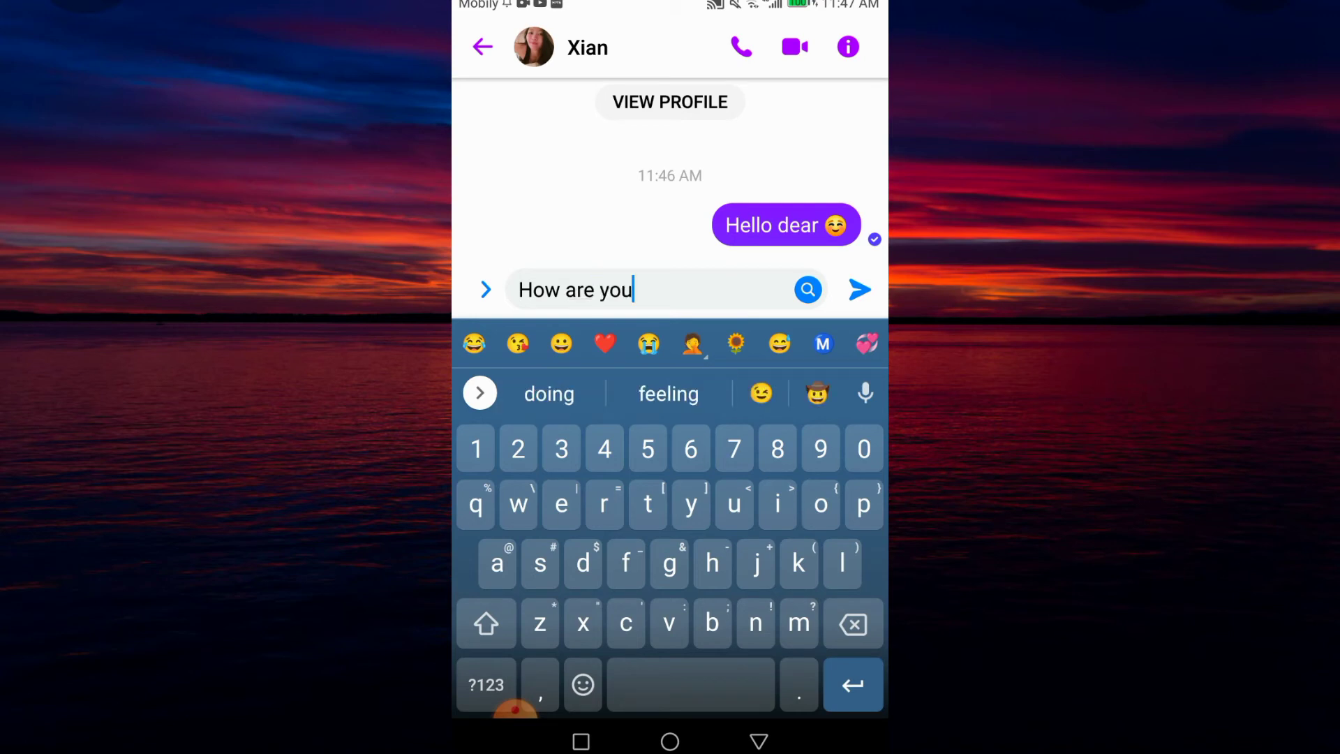
{"action": "type", "text": "😘"}
{"action": "left_click", "coordinate": [859, 289]}
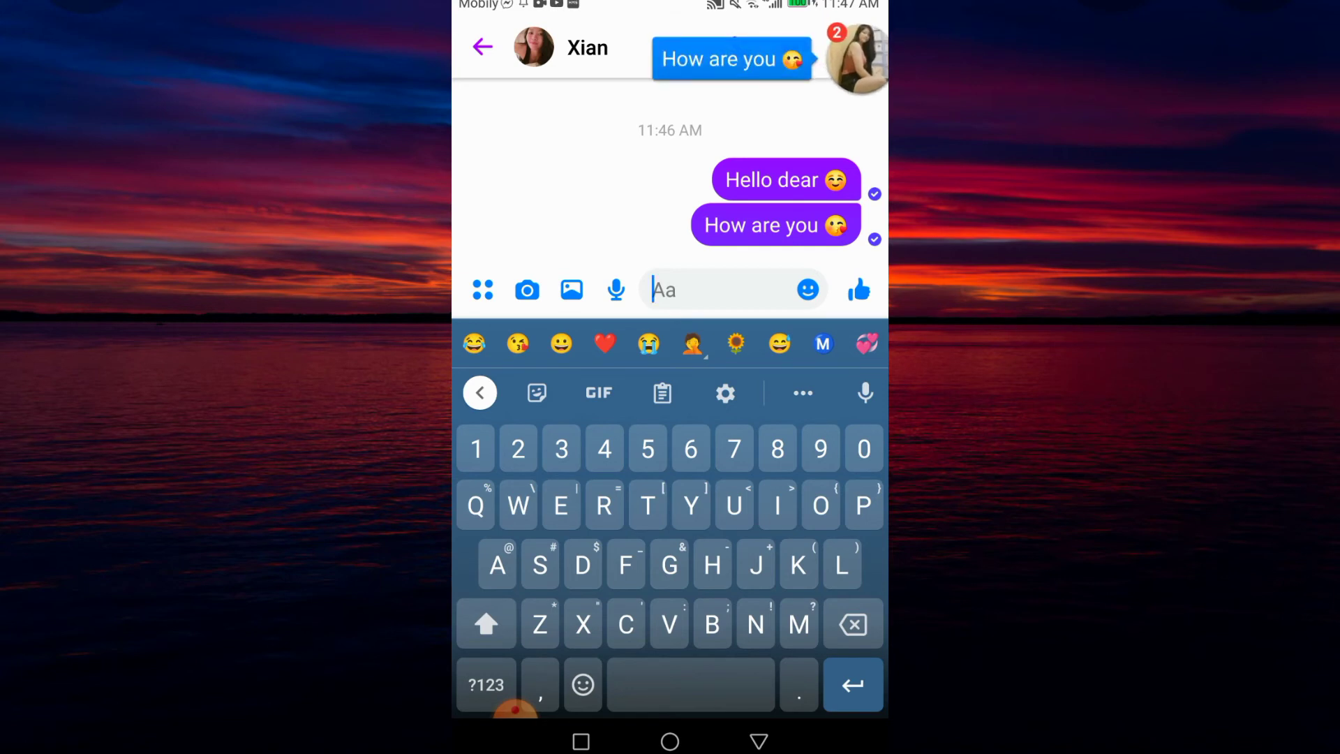
Unsend the 'Hello dear' message for everyone
{"action": "left_click", "coordinate": [759, 741]}
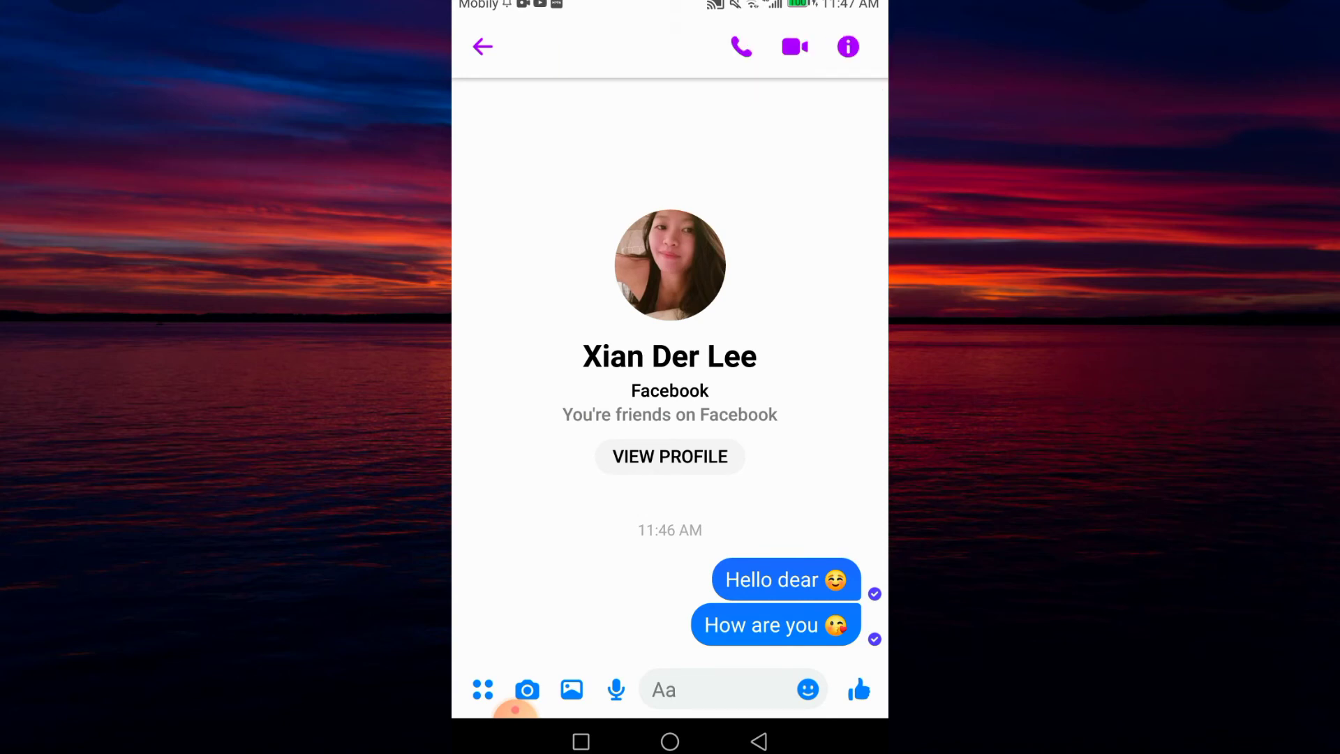
{"action": "left_click", "coordinate": [774, 625]}
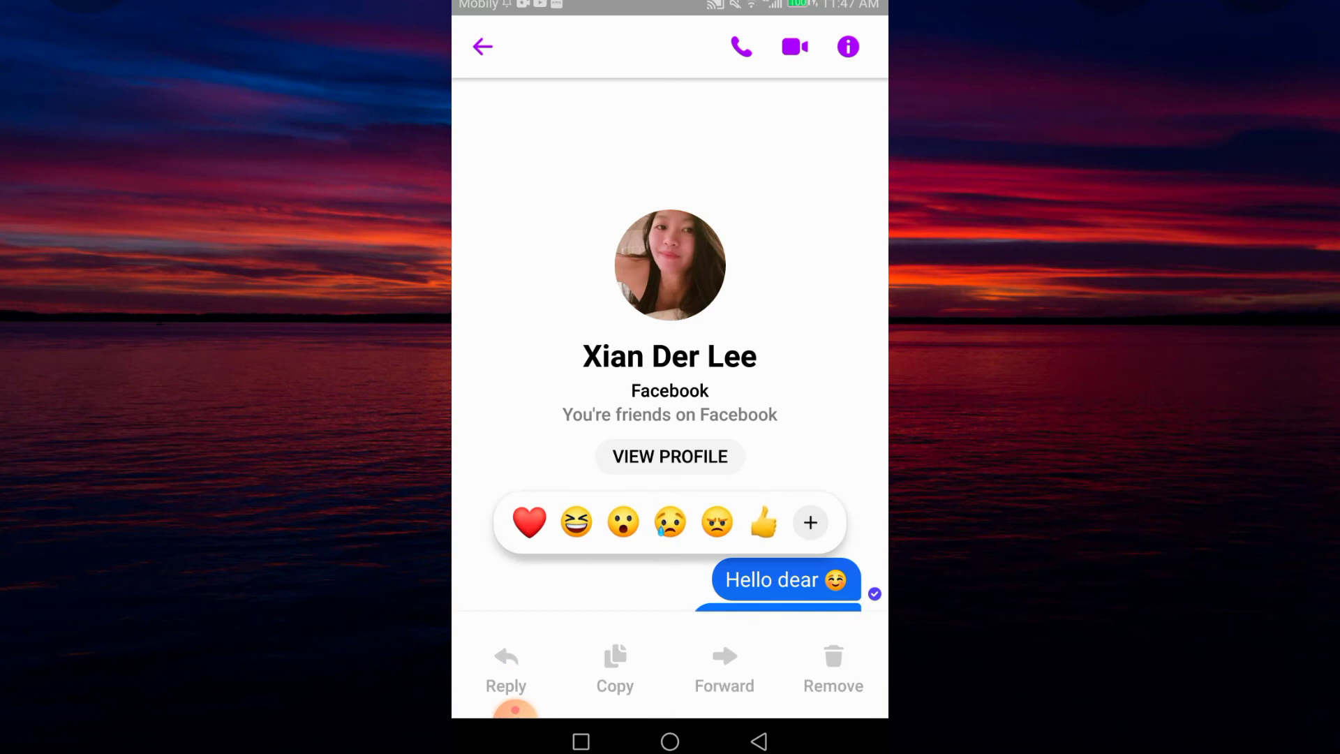
{"action": "left_click", "coordinate": [833, 670]}
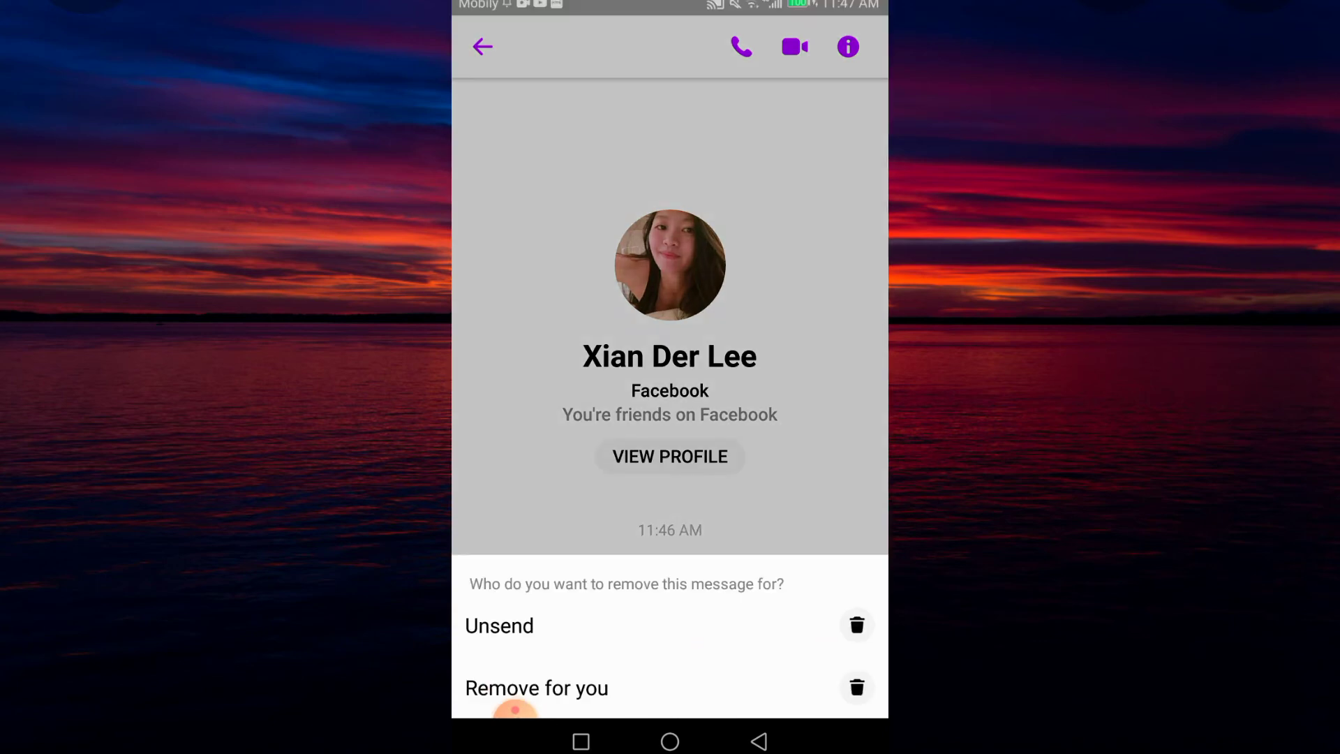
{"action": "left_click", "coordinate": [500, 625]}
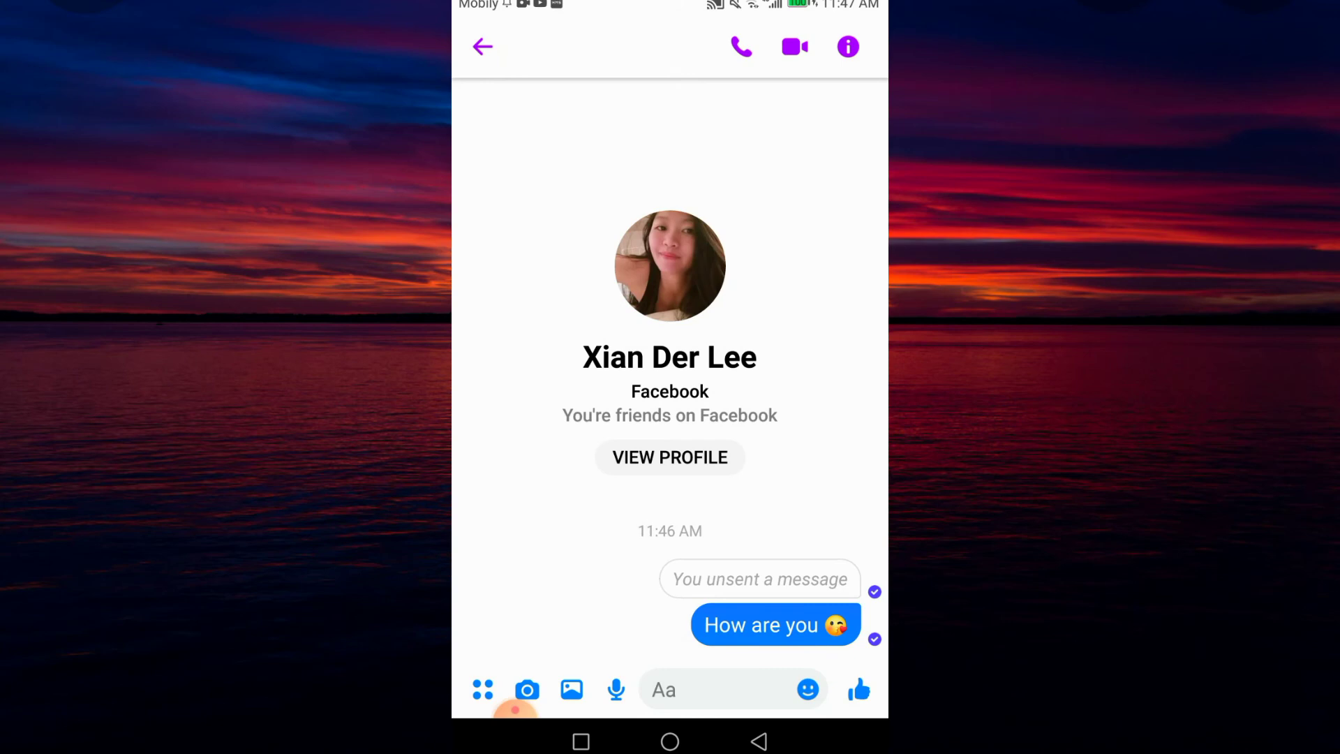
Unsend the 'How are you' message for everyone and exit Messenger
{"action": "left_click", "coordinate": [774, 625]}
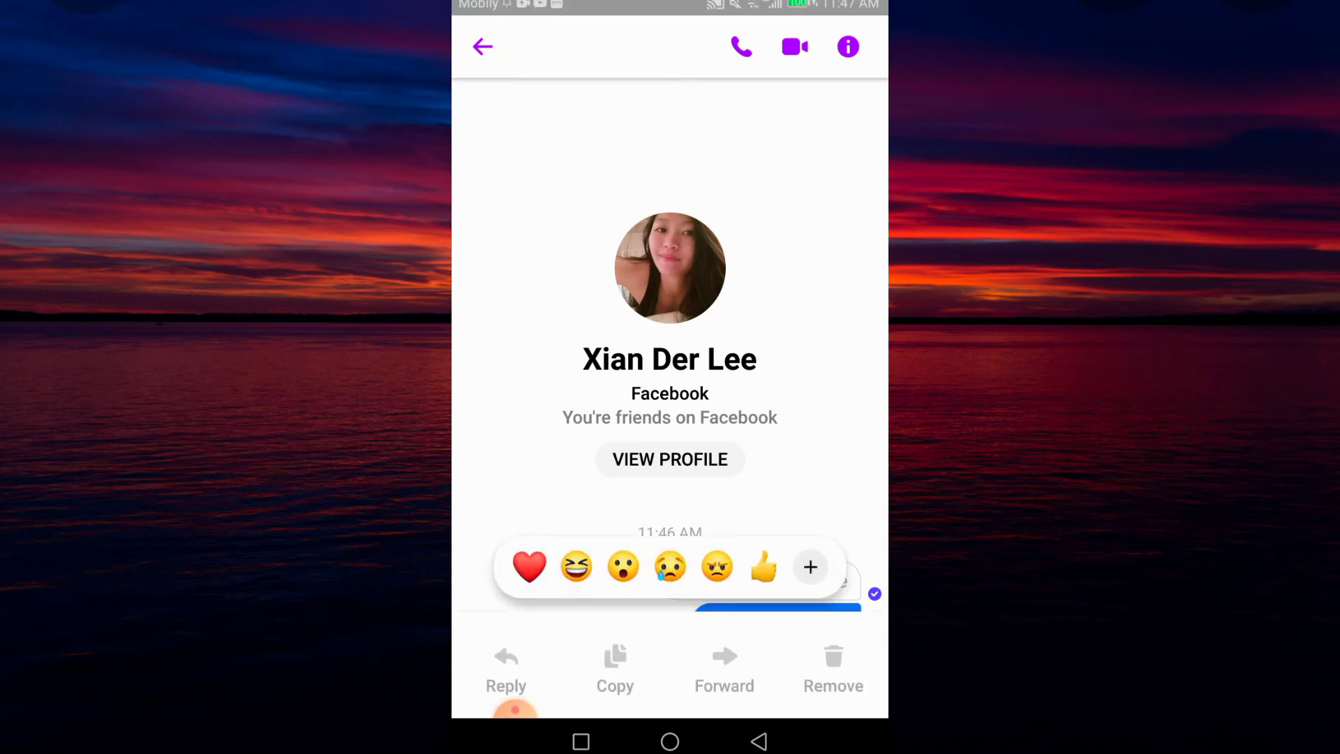
{"action": "left_click", "coordinate": [833, 670]}
{"action": "left_click", "coordinate": [499, 625]}
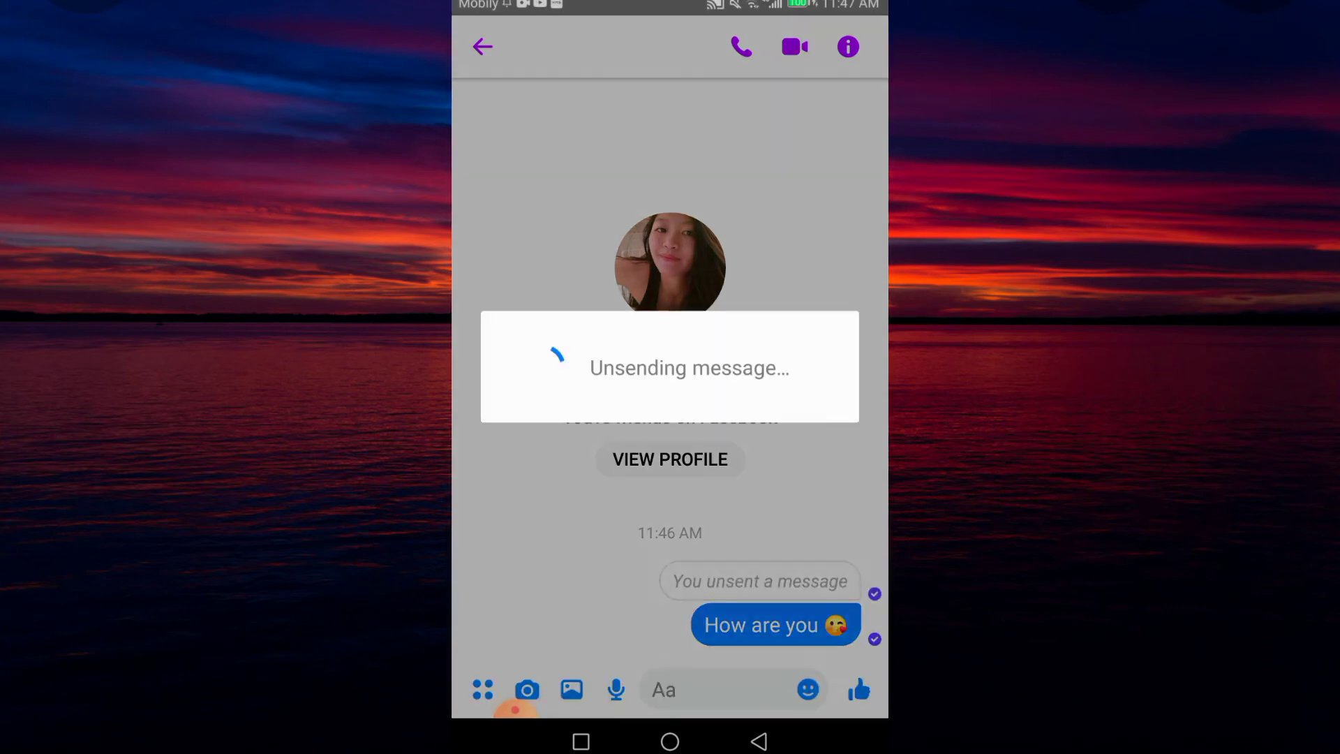
{"action": "left_click", "coordinate": [759, 741]}
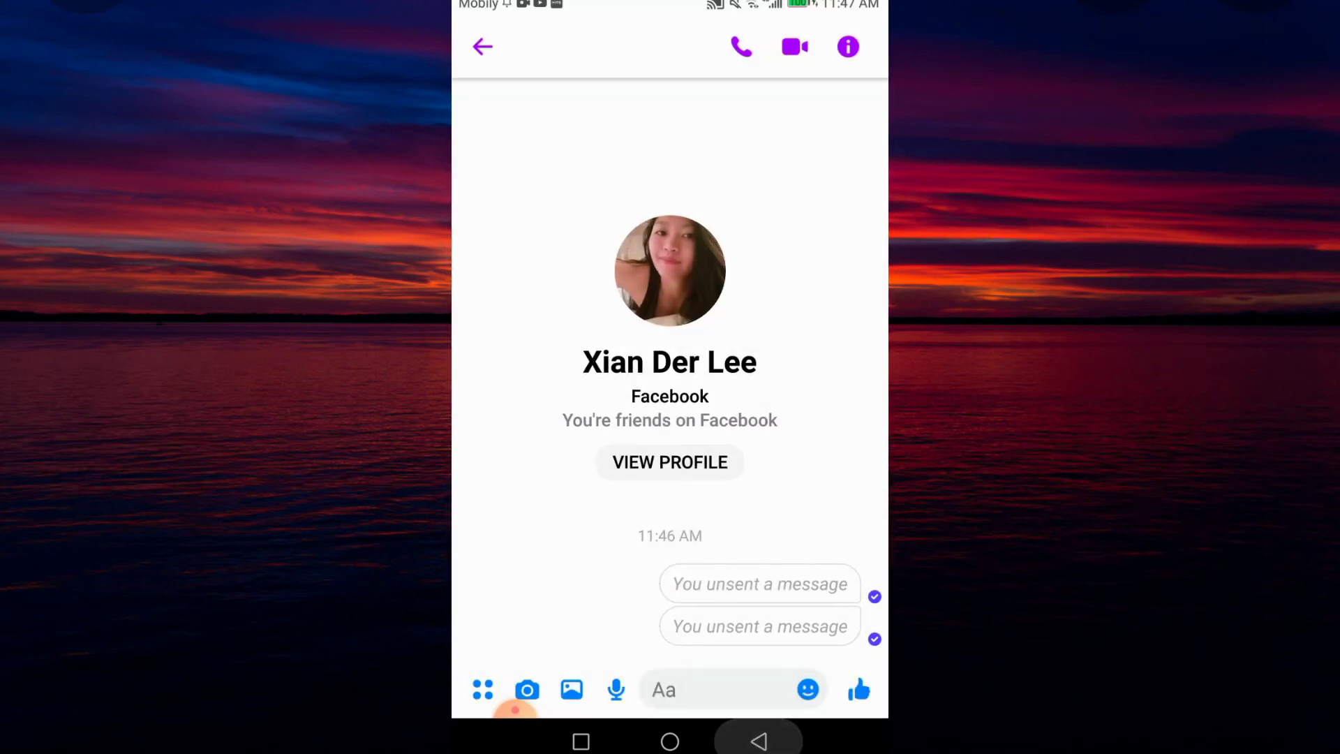
{"action": "left_click", "coordinate": [760, 742]}
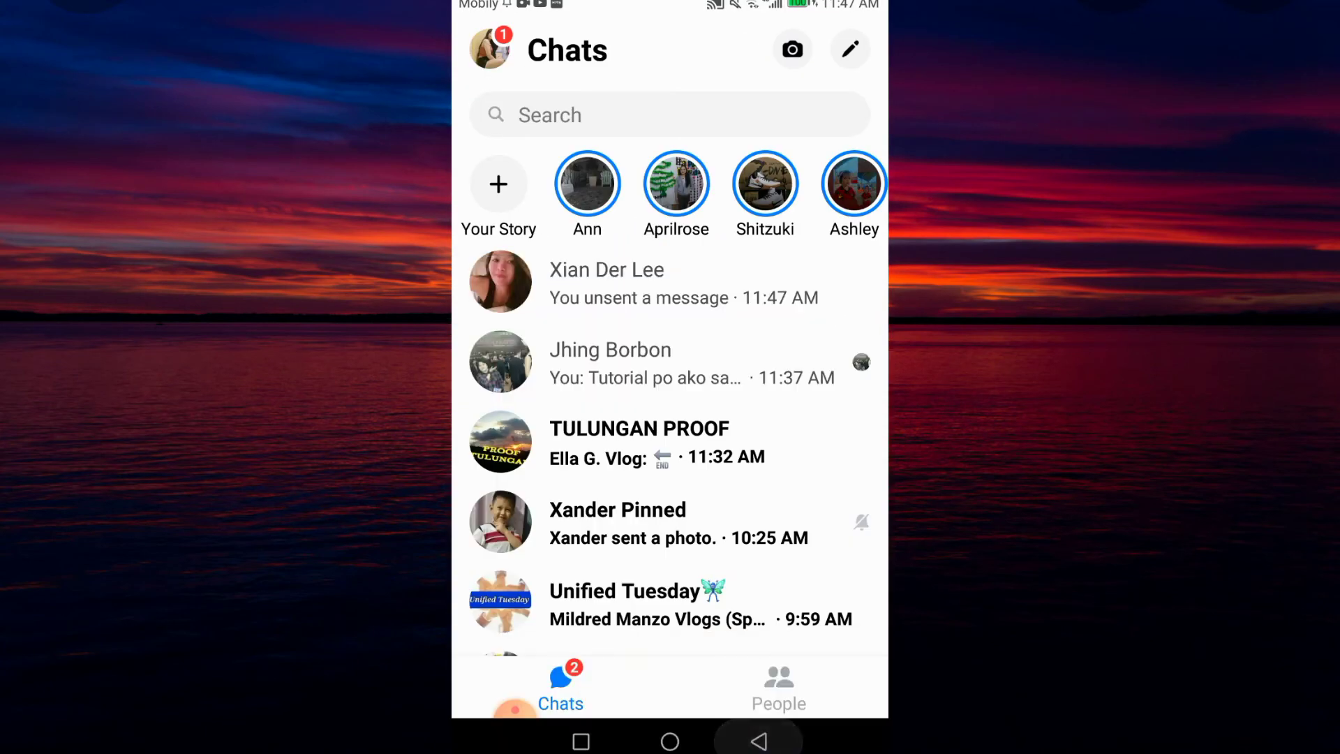
Reopen Messenger and check the sender's chat shows two 'unsent a message' notices
{"action": "left_click_drag", "start_coordinate": [608, 161], "coordinate": [568, 177]}
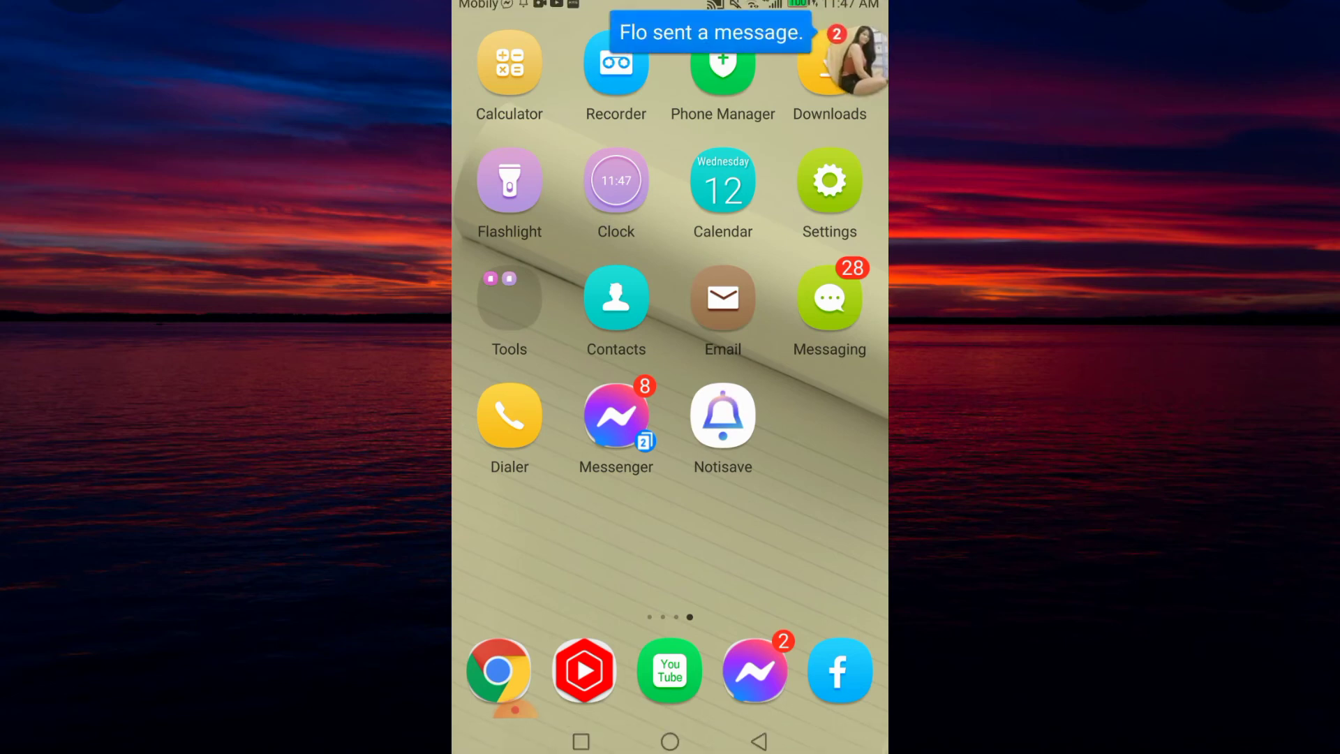
{"action": "left_click_drag", "start_coordinate": [858, 60], "coordinate": [670, 653]}
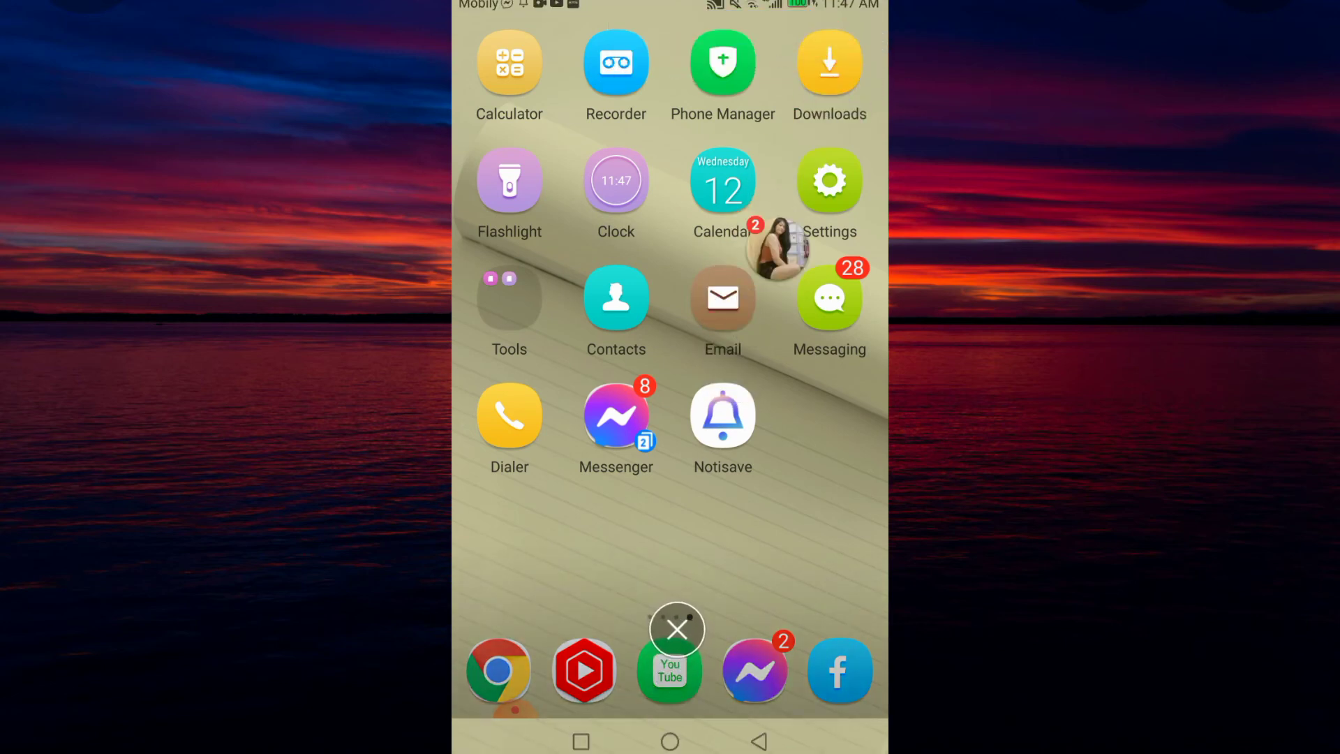
{"action": "mouse_move", "coordinate": [515, 708]}
{"action": "left_mouse_down"}
{"action": "mouse_move", "coordinate": [624, 371]}
{"action": "mouse_move", "coordinate": [700, 550]}
{"action": "mouse_move", "coordinate": [775, 668]}
{"action": "mouse_move", "coordinate": [774, 637]}
{"action": "mouse_move", "coordinate": [772, 664]}
{"action": "mouse_move", "coordinate": [691, 592]}
{"action": "mouse_move", "coordinate": [481, 692]}
{"action": "left_mouse_up"}
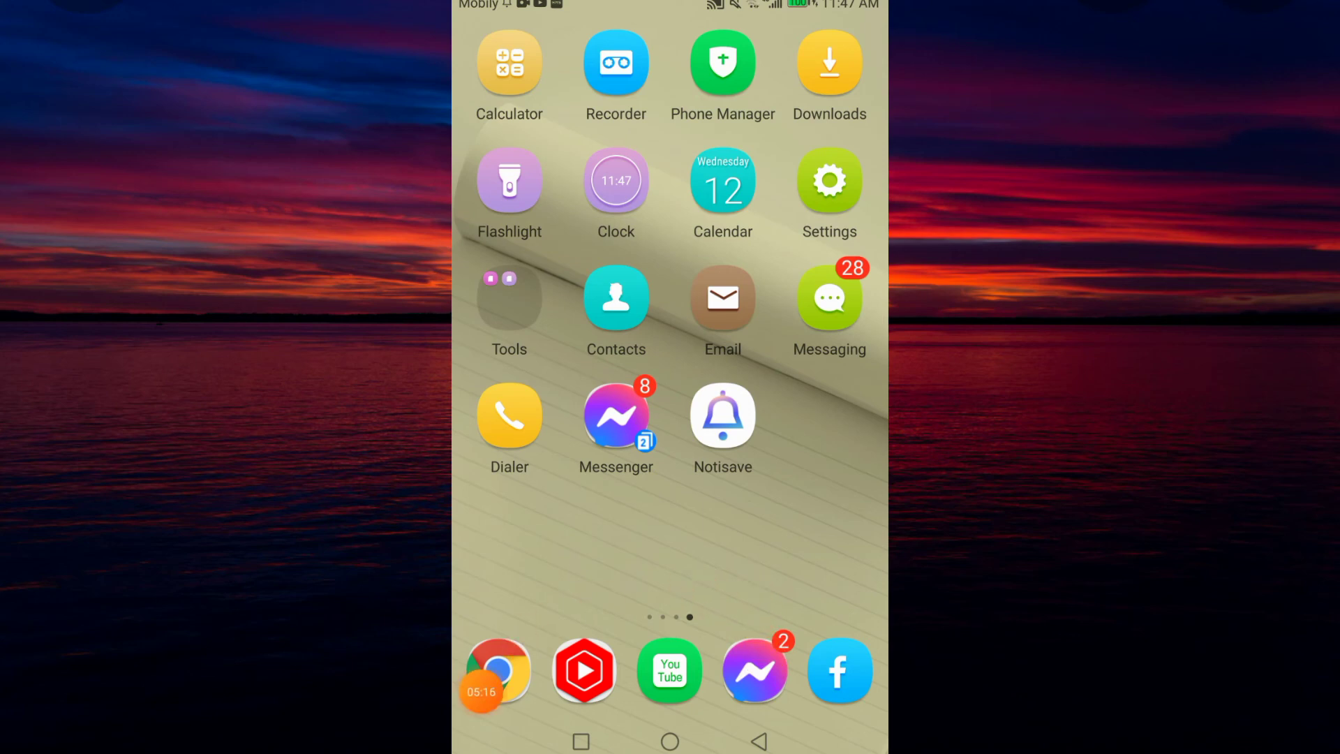
{"action": "left_click", "coordinate": [616, 415]}
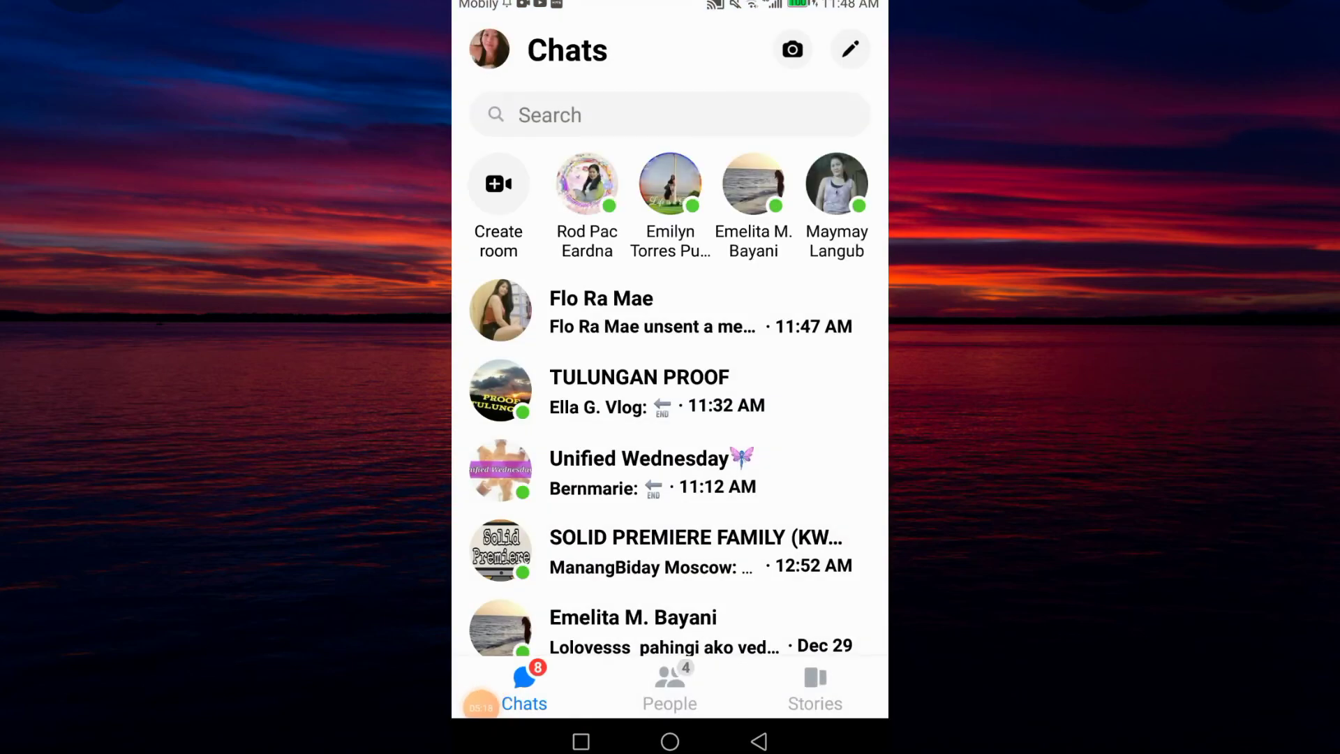
{"action": "left_click", "coordinate": [652, 311]}
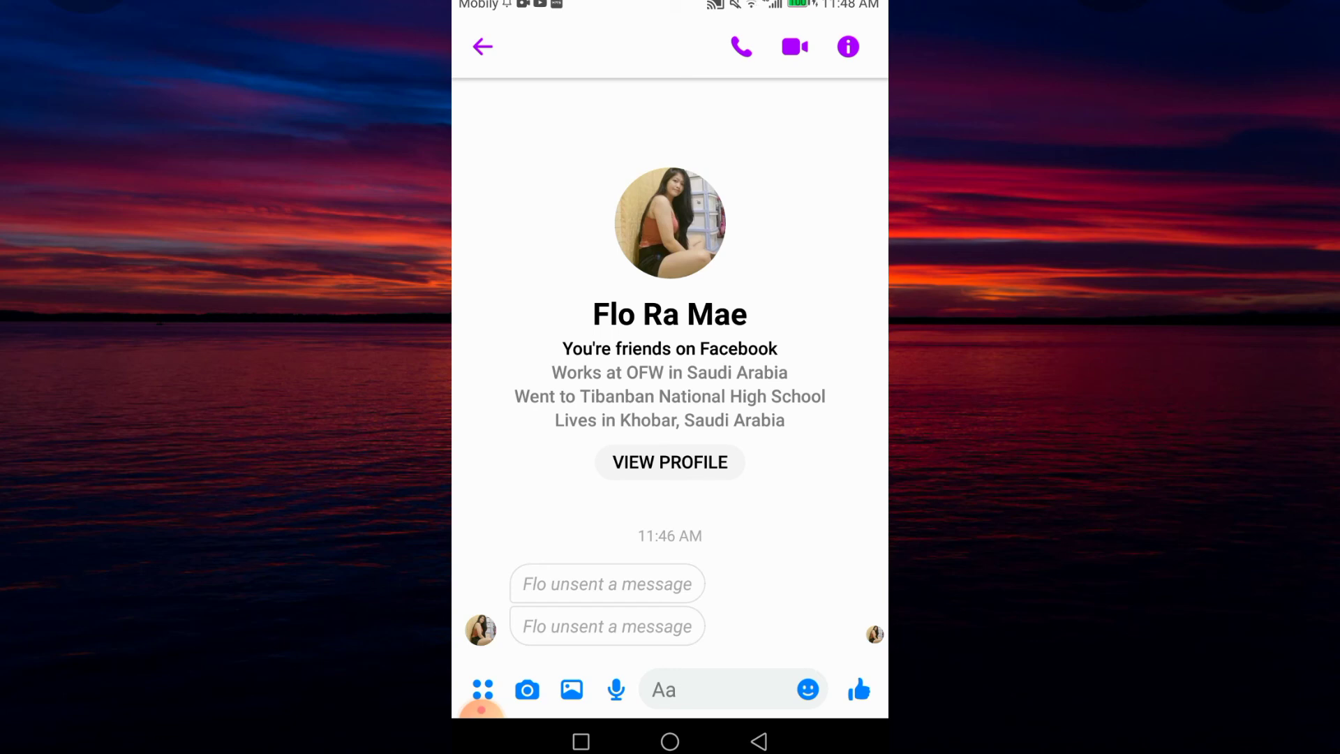
{"action": "left_click", "coordinate": [759, 741]}
Open Notisave's saved Messenger entry showing 'Hello dear' and 'How are you' still readable
{"action": "left_click", "coordinate": [758, 742]}
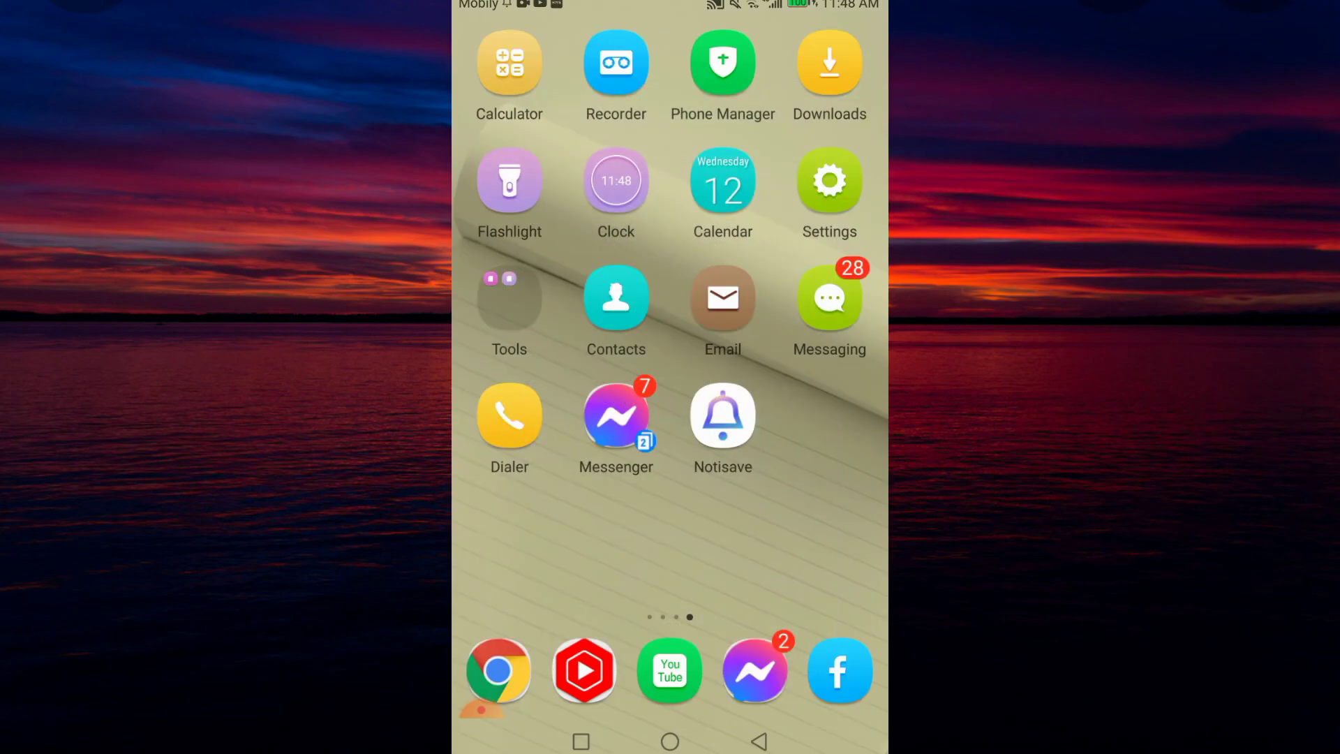
{"action": "left_click", "coordinate": [758, 741]}
{"action": "left_click", "coordinate": [722, 416]}
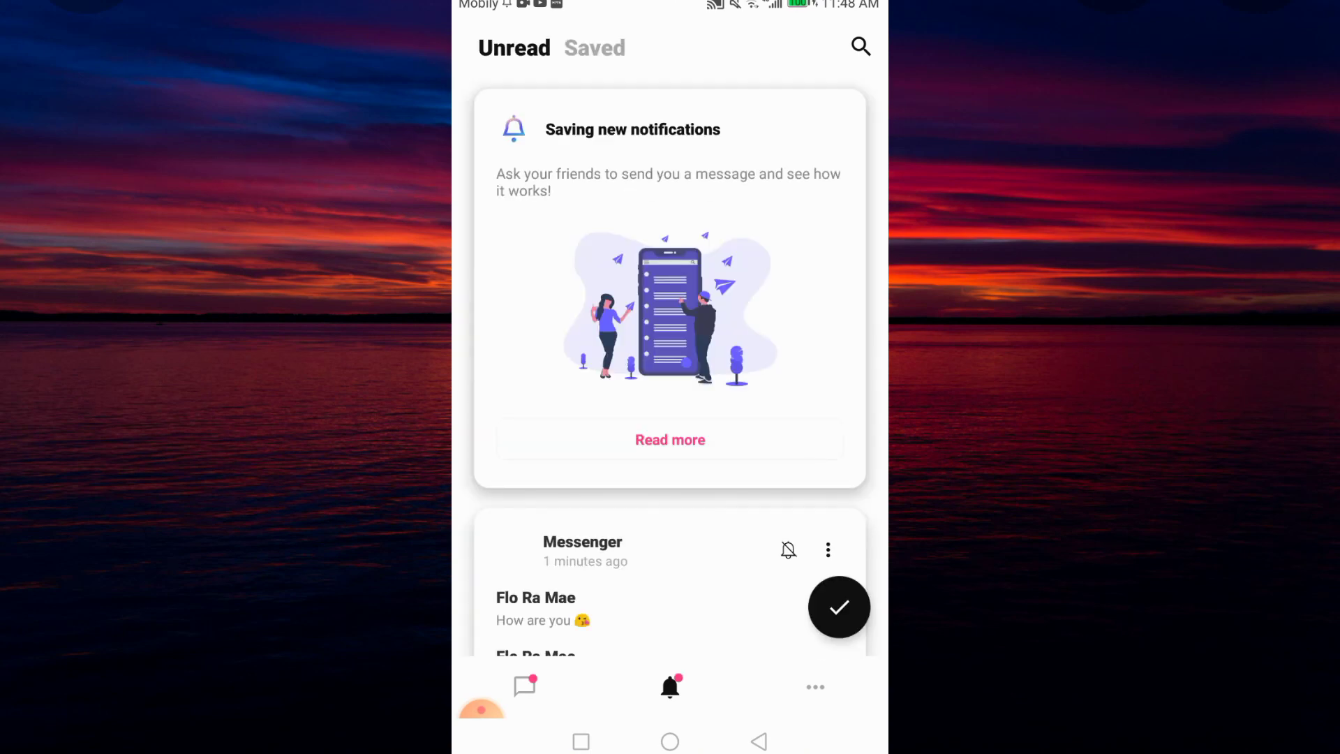
{"action": "scroll", "coordinate": [670, 349], "scroll_direction": "down", "scroll_amount": 3}
{"action": "left_click", "coordinate": [593, 446]}
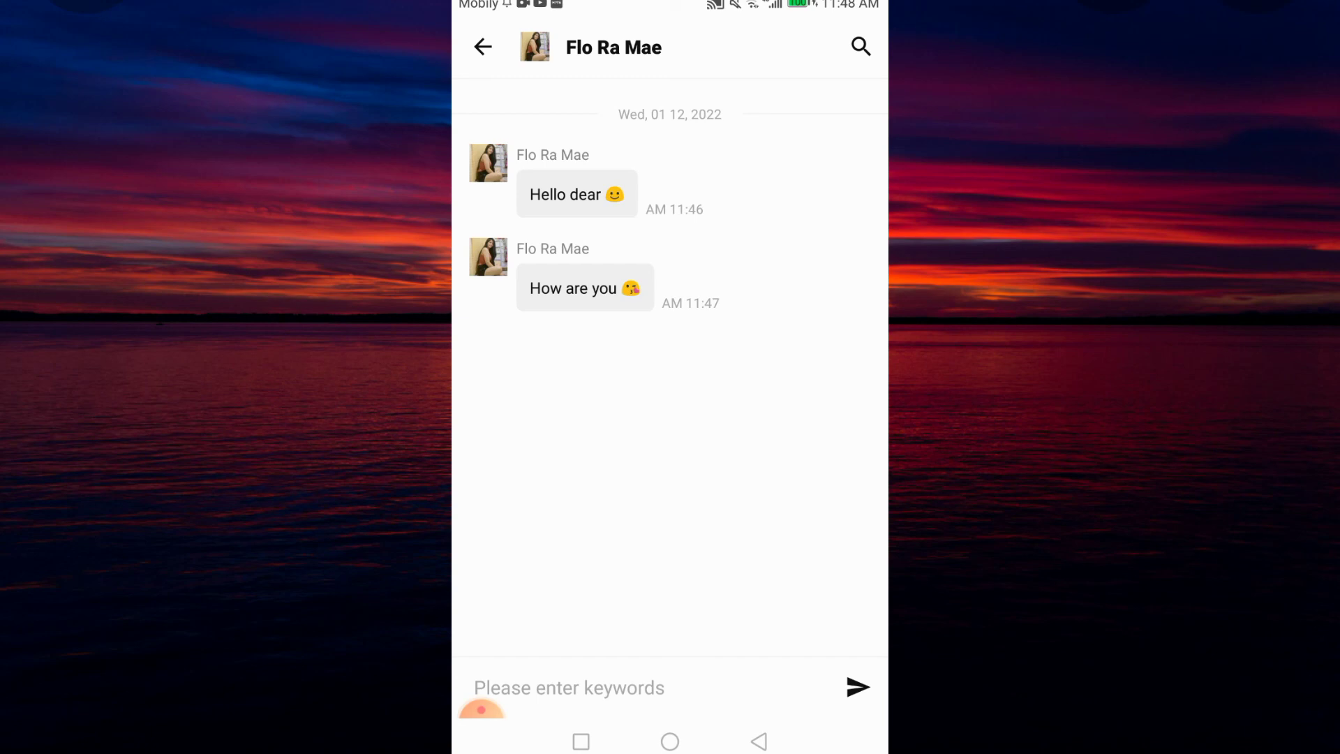
{"action": "key", "text": "Escape"}
{"action": "key", "text": "Escape"}
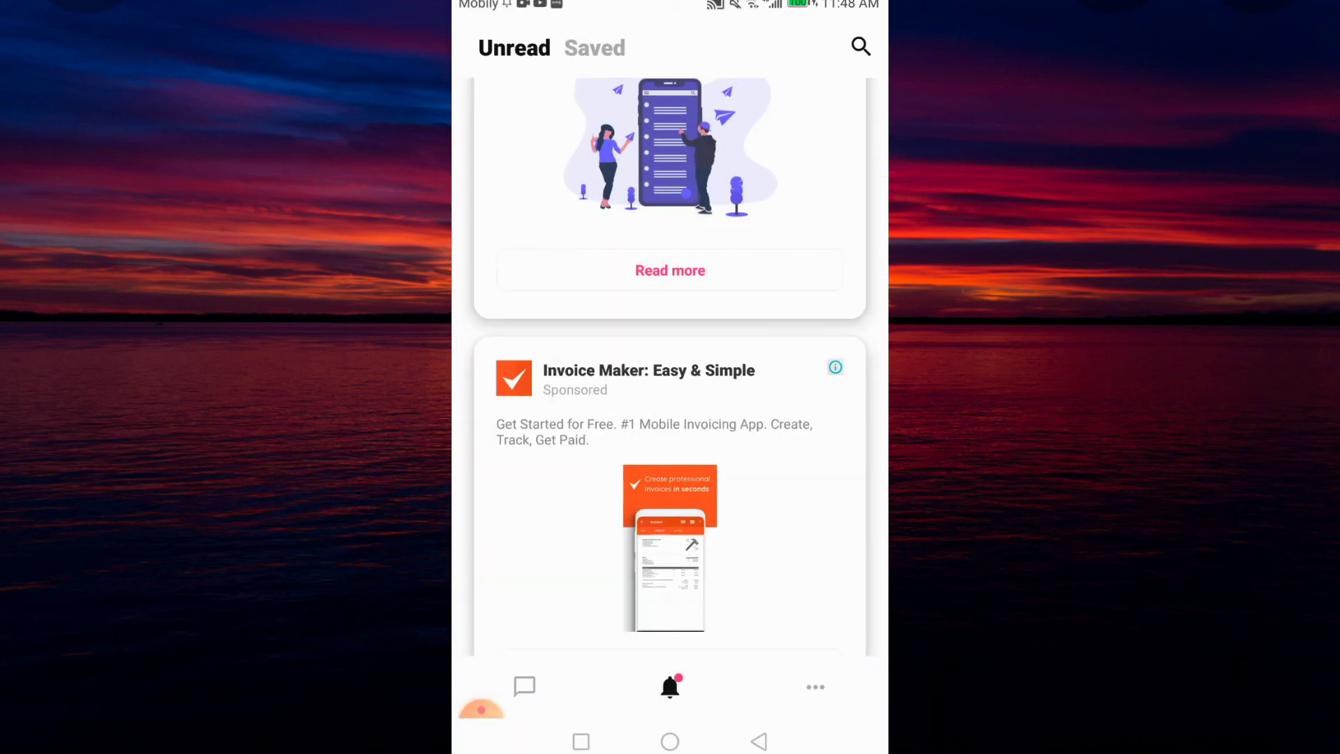
Return to the Android home screen with Messenger and Notisave icons visible
{"action": "left_click", "coordinate": [670, 741]}
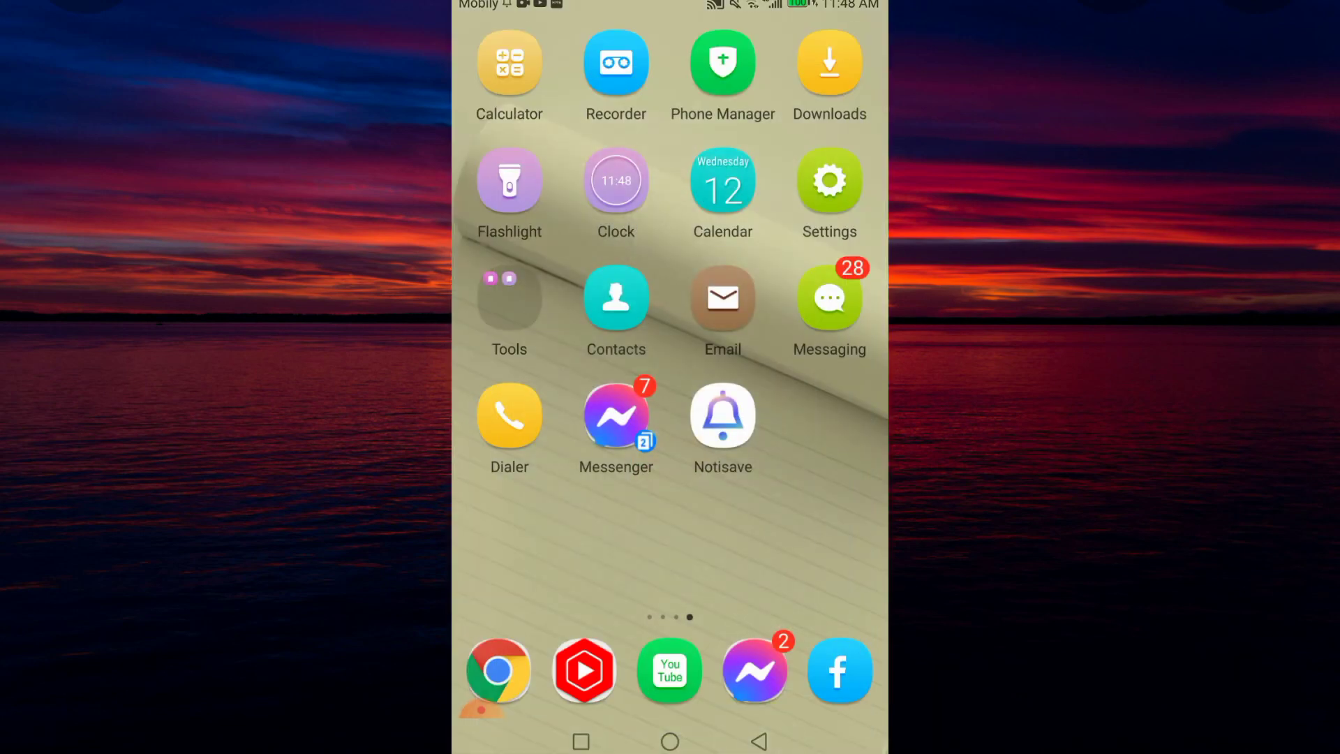